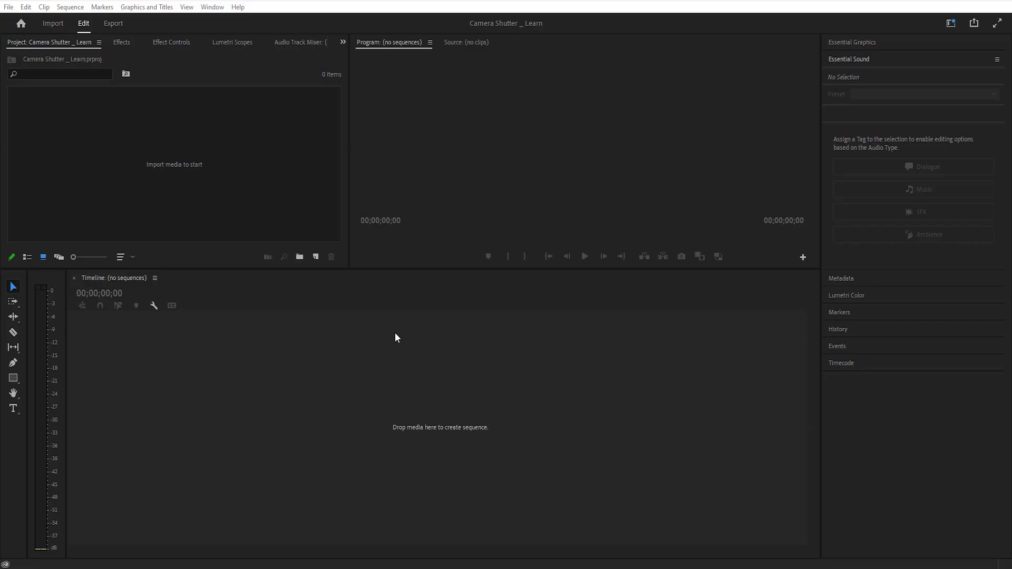
- Import the fourteen wedding photos, 01 (1).jpeg through 01 (13).jpg, into the project
click(215, 183)
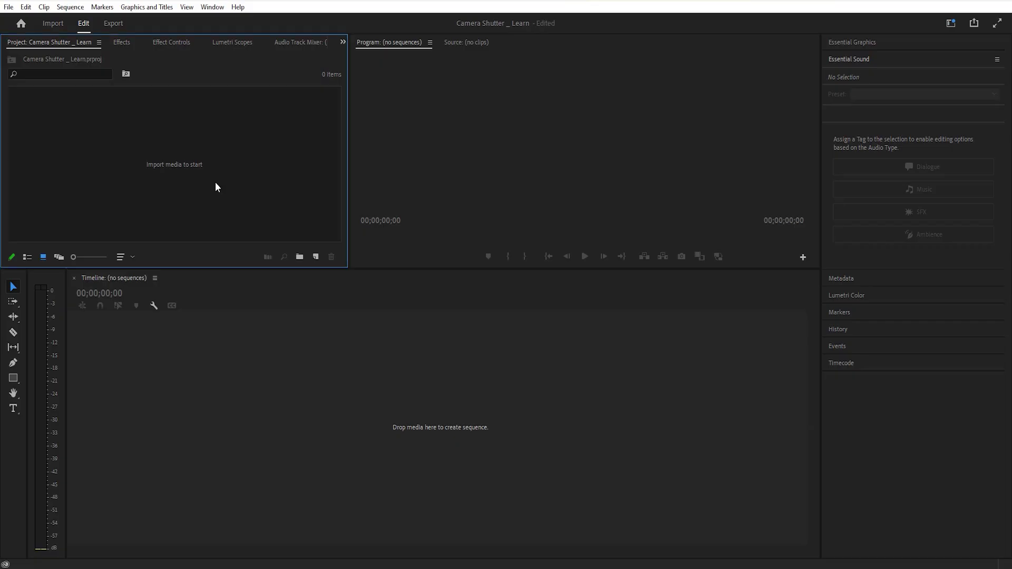
double_click(212, 181)
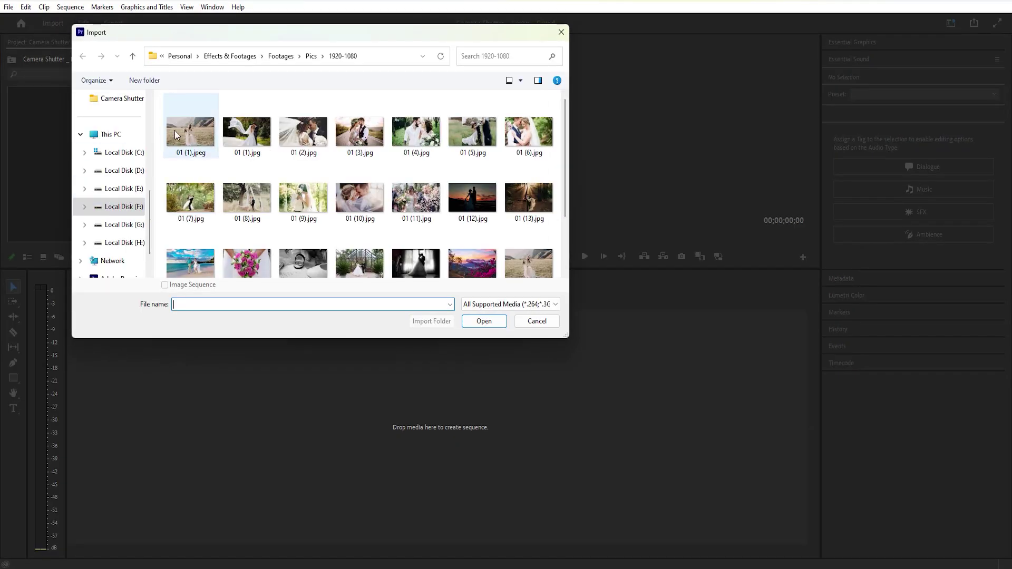
click(201, 142)
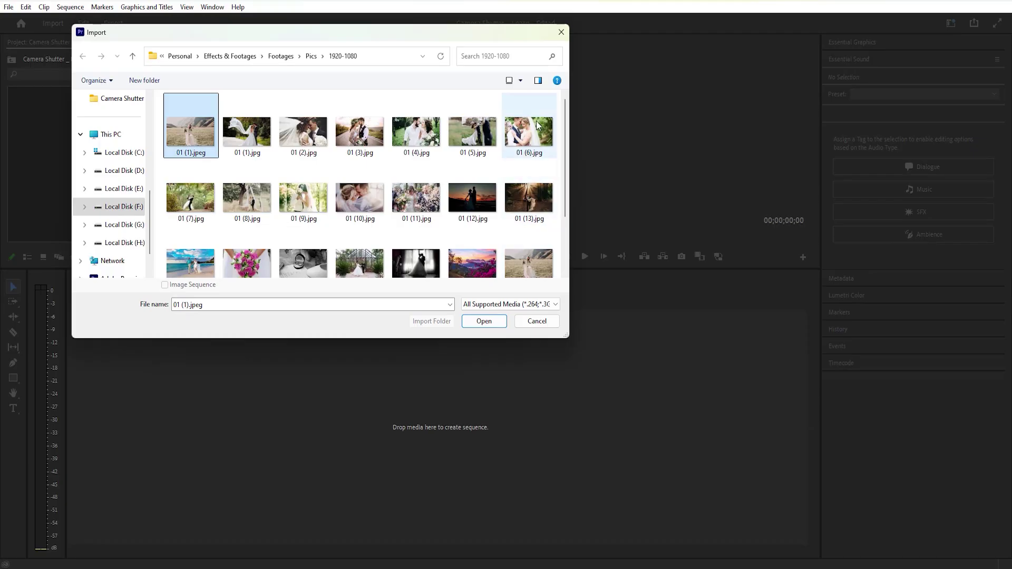
shift+click(528, 196)
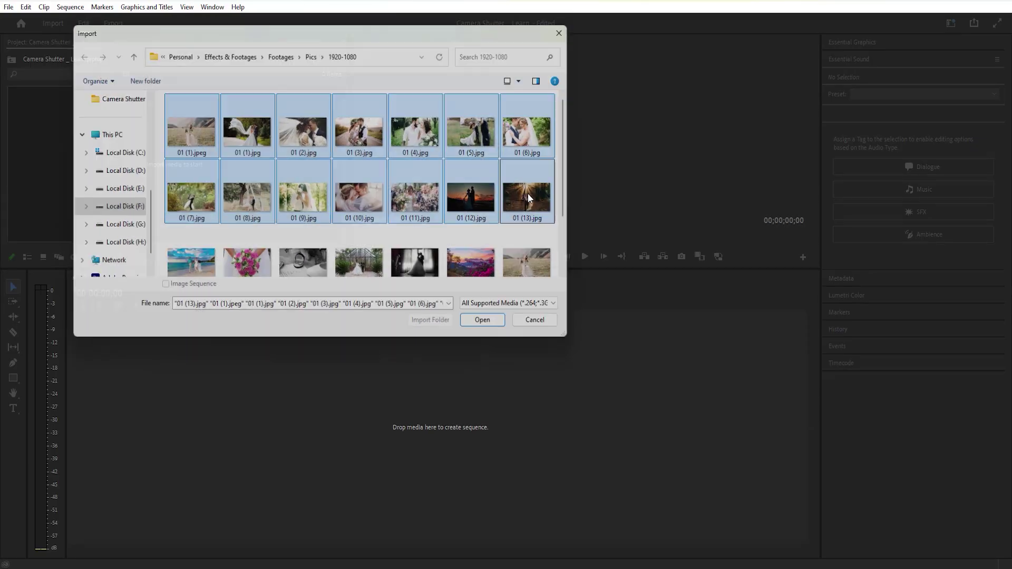
key(Return)
click(280, 206)
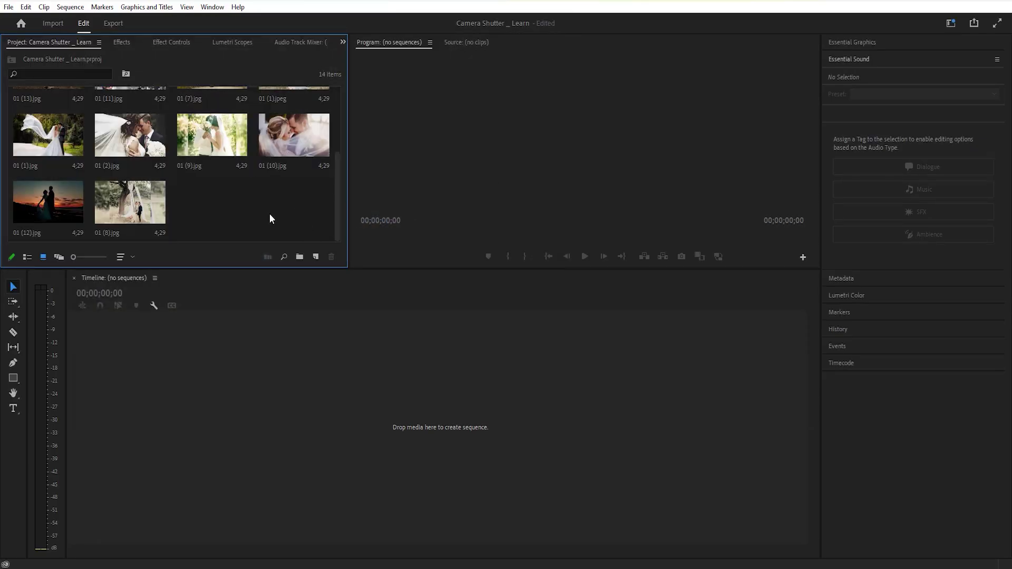
scroll(200, 216, up, 3)
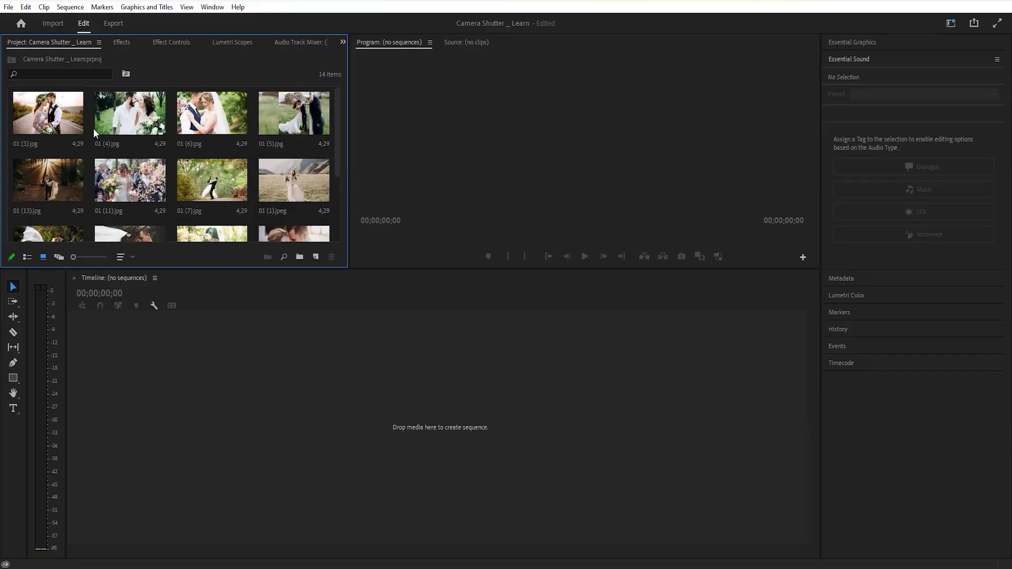
click(44, 117)
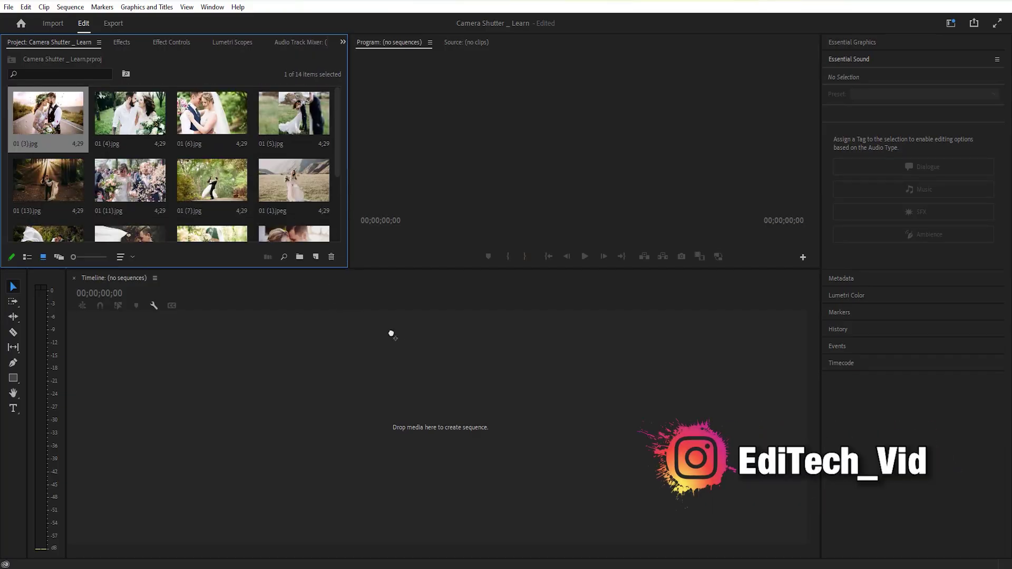
- Create sequence 01 (3) from photo 01 (3).jpg and move the playhead to 10 frames
drag(400, 339, 401, 340)
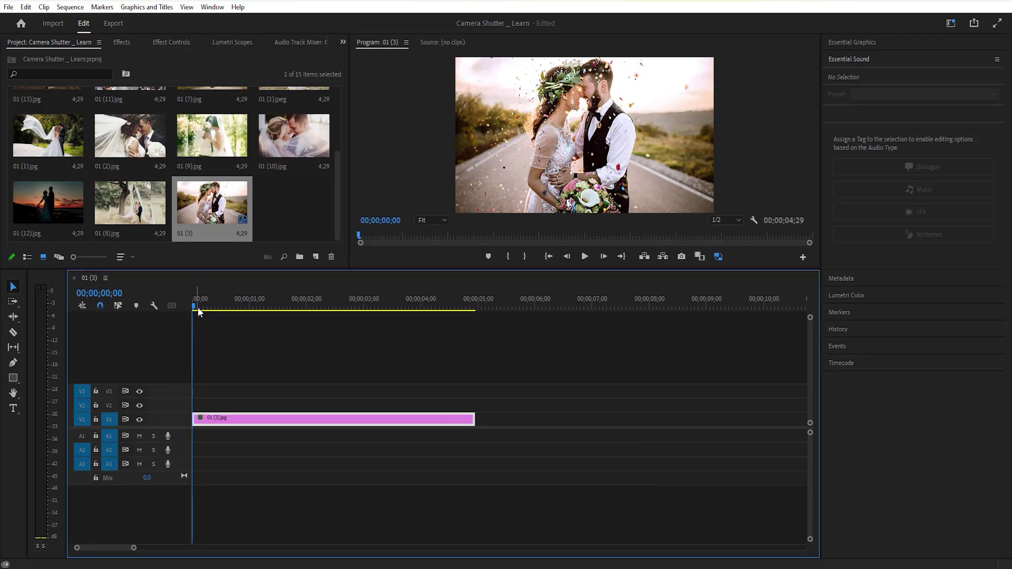
key(Up)
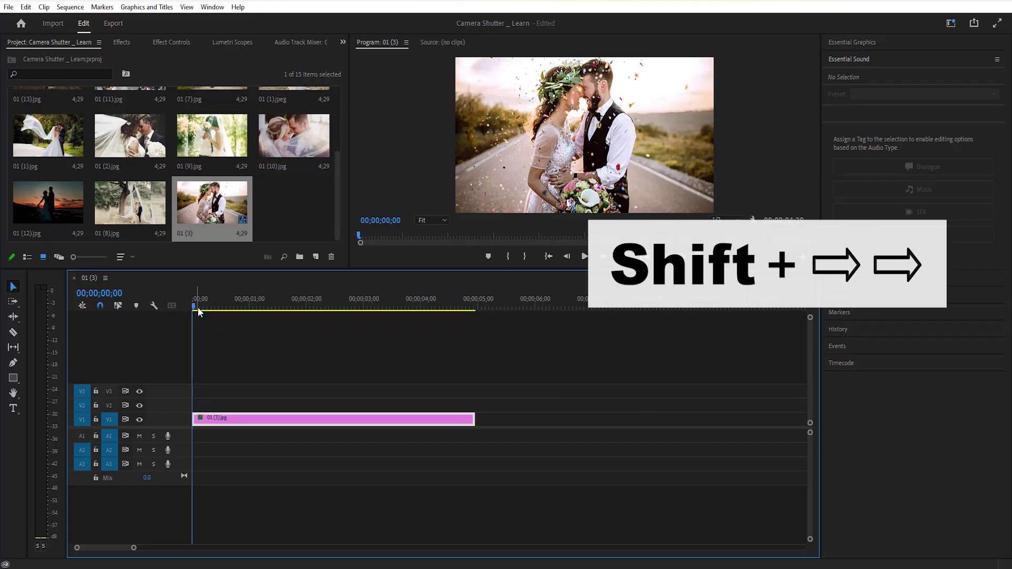
key(shift+Right)
key(shift+Right)
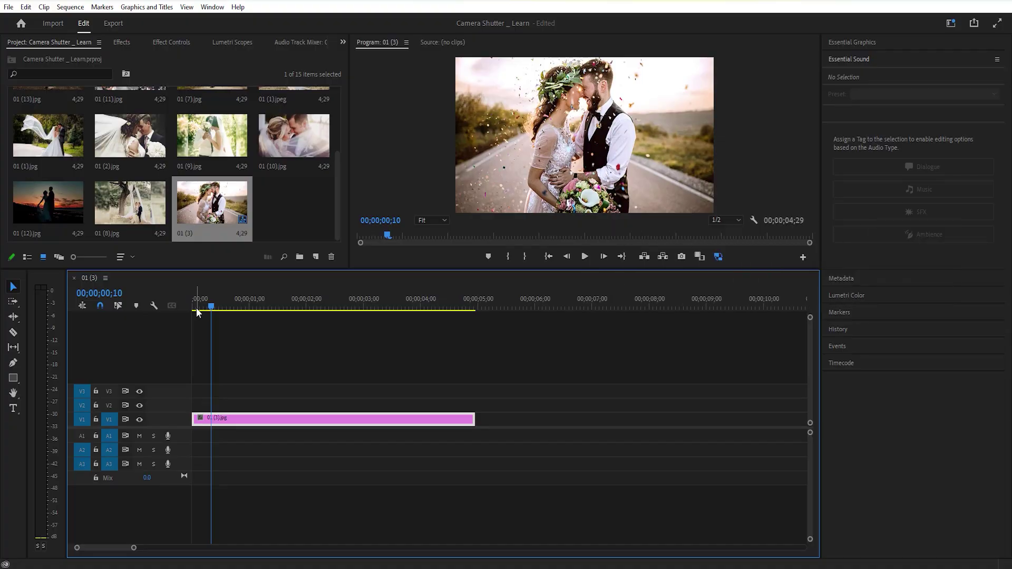
scroll(153, 147, up, 3)
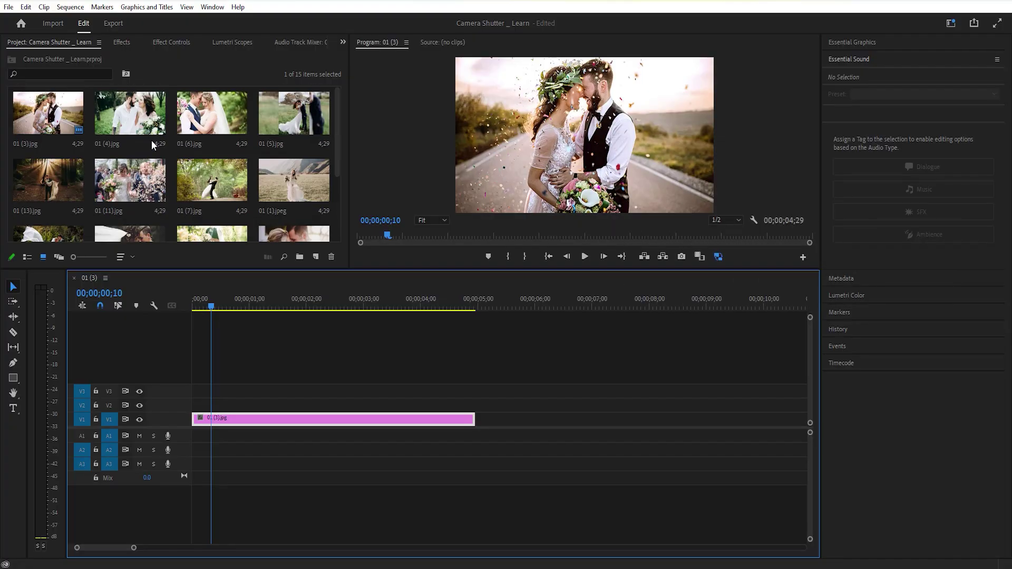
- Place photo 01 (7).jpg on track V2 at the 10-frame mark
key(shift+1)
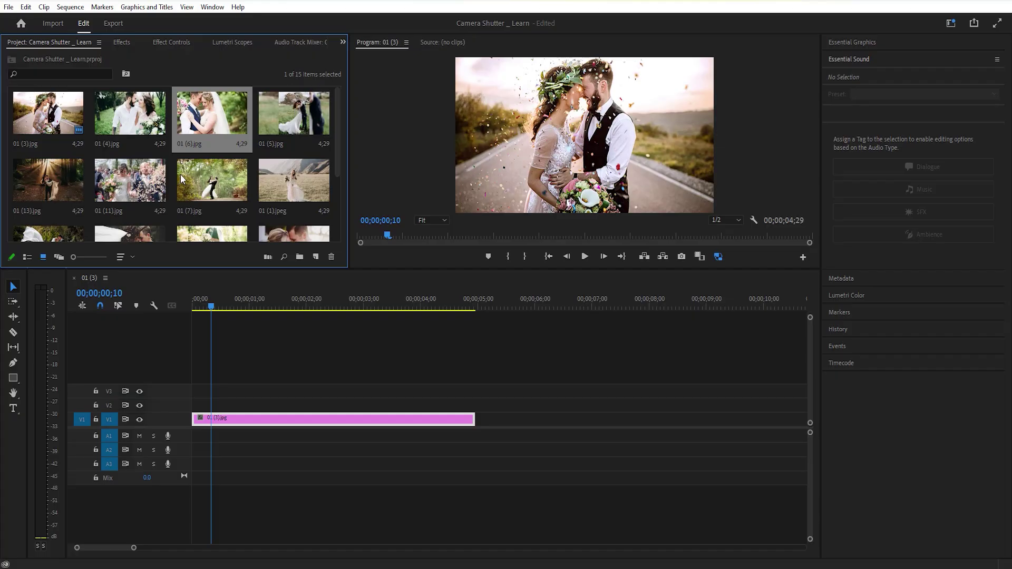
mouse_move(194, 178)
mouse_down()
mouse_move(225, 413)
mouse_move(214, 407)
mouse_up()
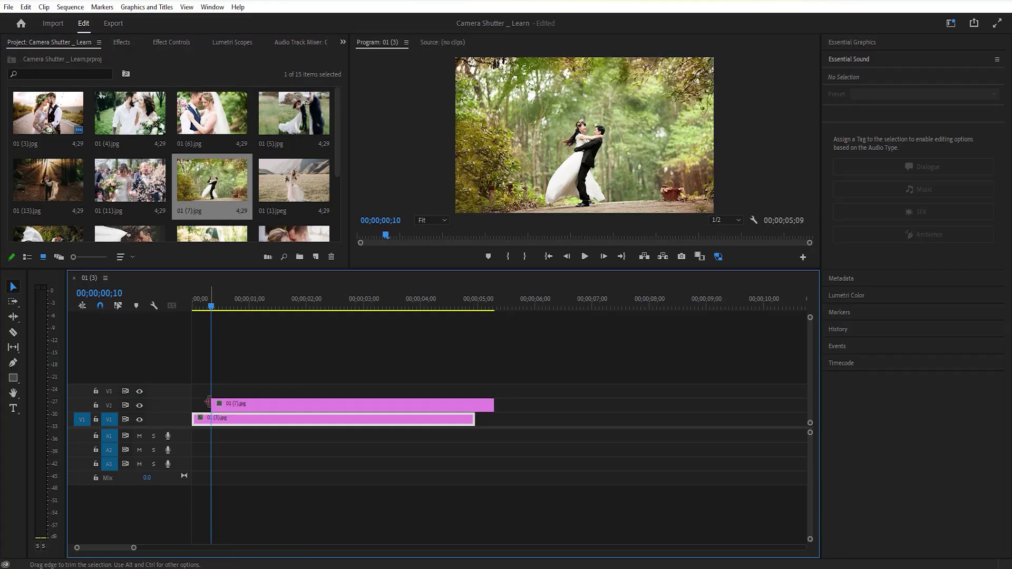
click(219, 408)
- Apply the Distort > Transform effect to the 01 (7).jpg clip
key(shift+5)
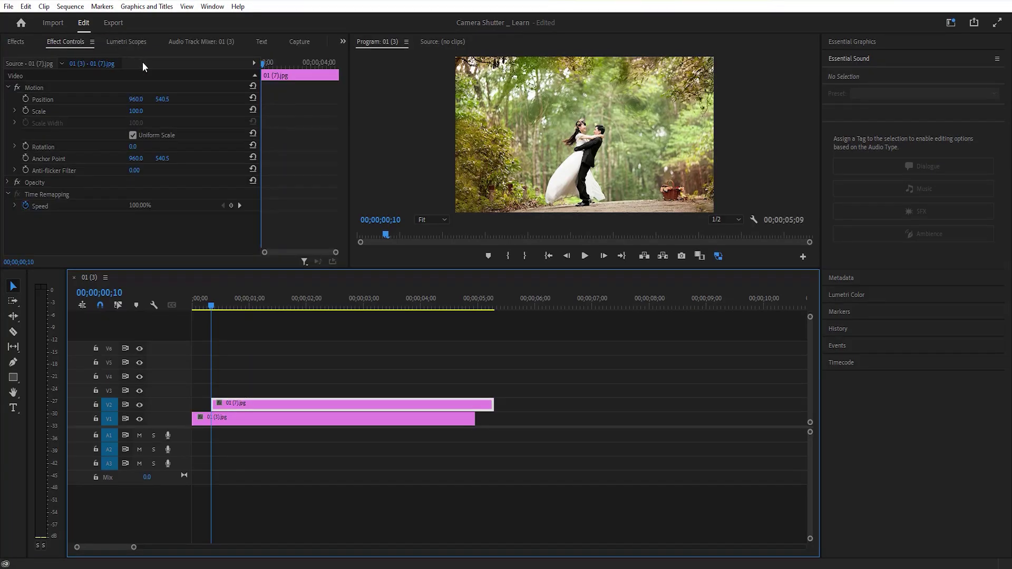
click(16, 41)
click(114, 113)
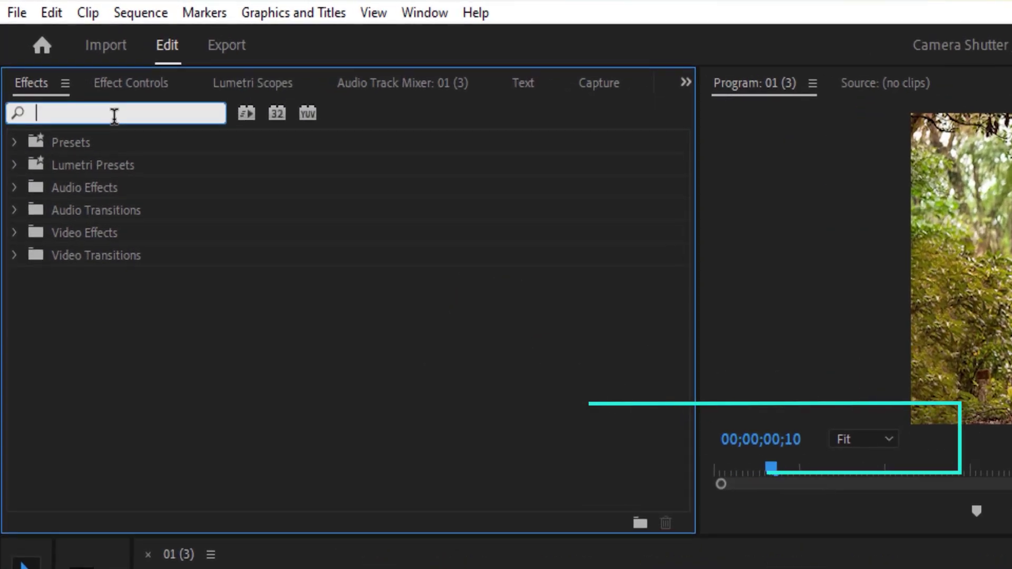
text(transfor)
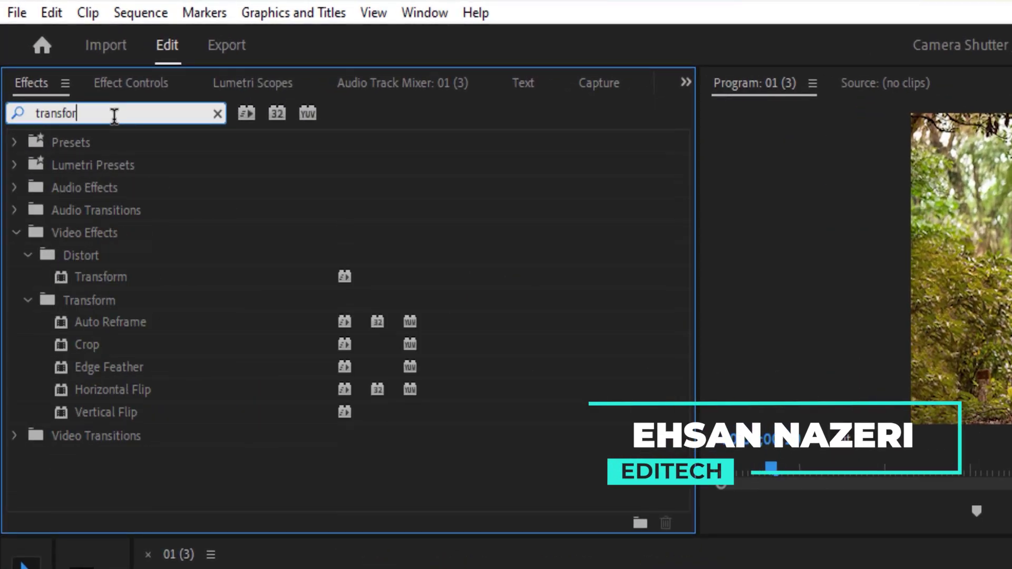
text(m)
click(113, 281)
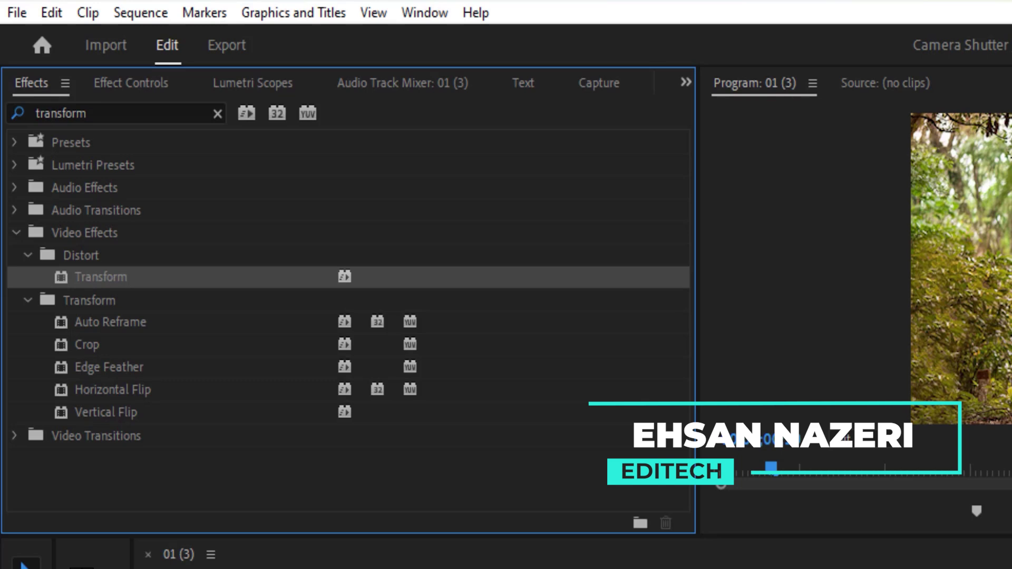
click(130, 83)
scroll(201, 462, down, 2)
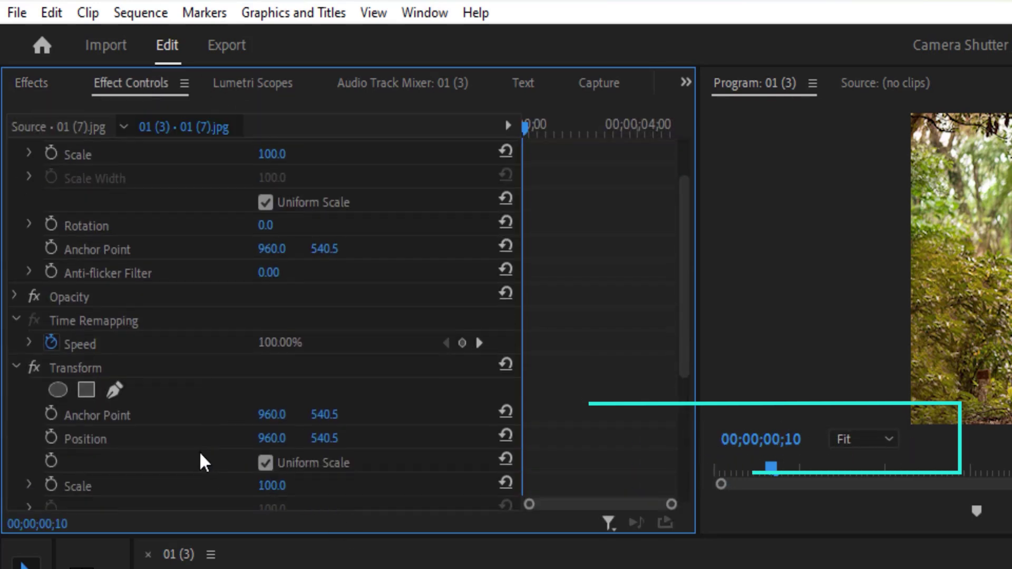
scroll(200, 463, down, 1)
- Add a Transform Position keyframe with Y at -540 at 10 frames
click(73, 346)
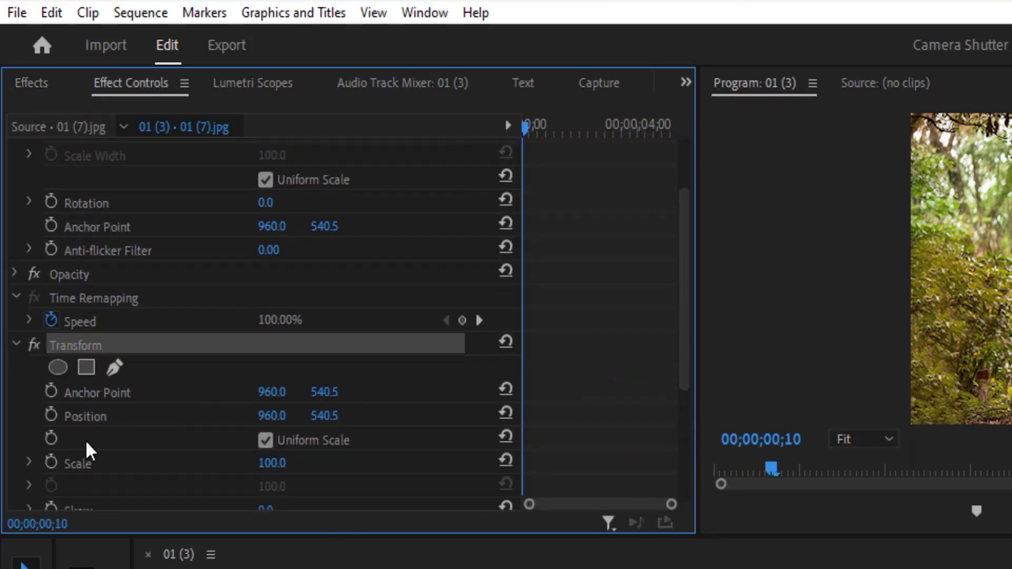
click(84, 416)
click(50, 416)
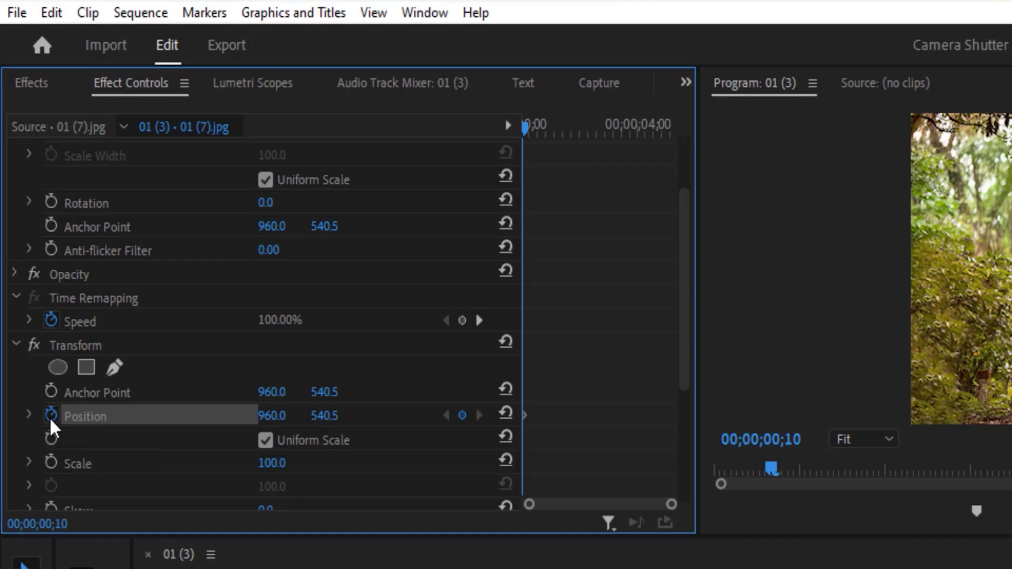
click(326, 417)
key(Home)
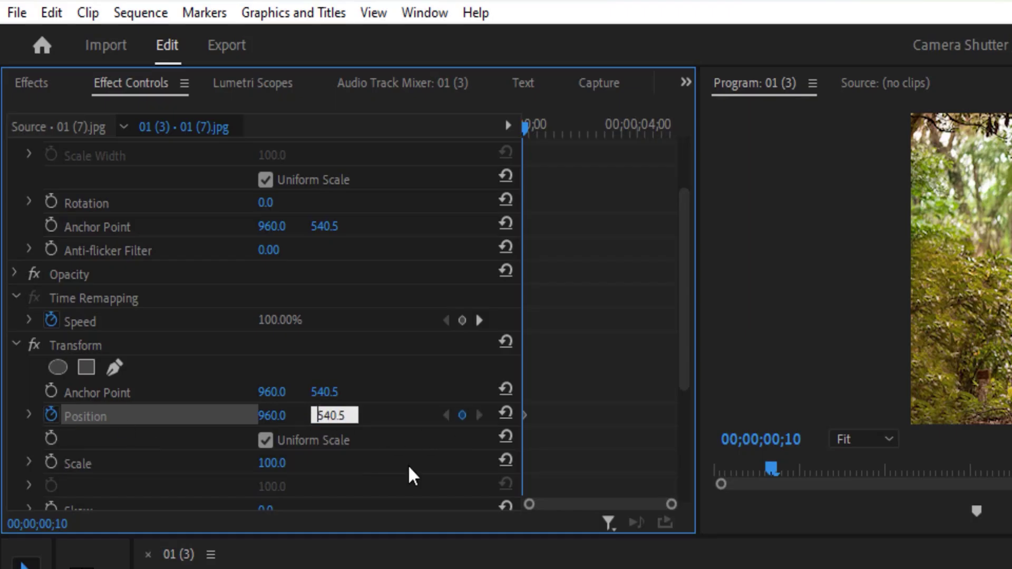
text(-)
key(End)
key(BackSpace)
text(0)
key(Return)
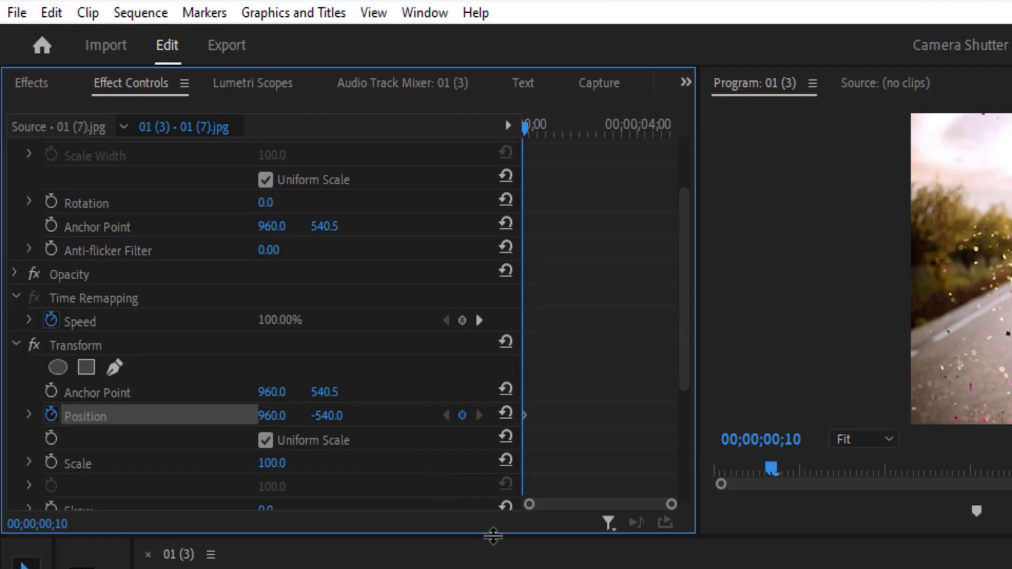
- Add a second Position keyframe with Y at 540 at 15 frames
key(shift+Right)
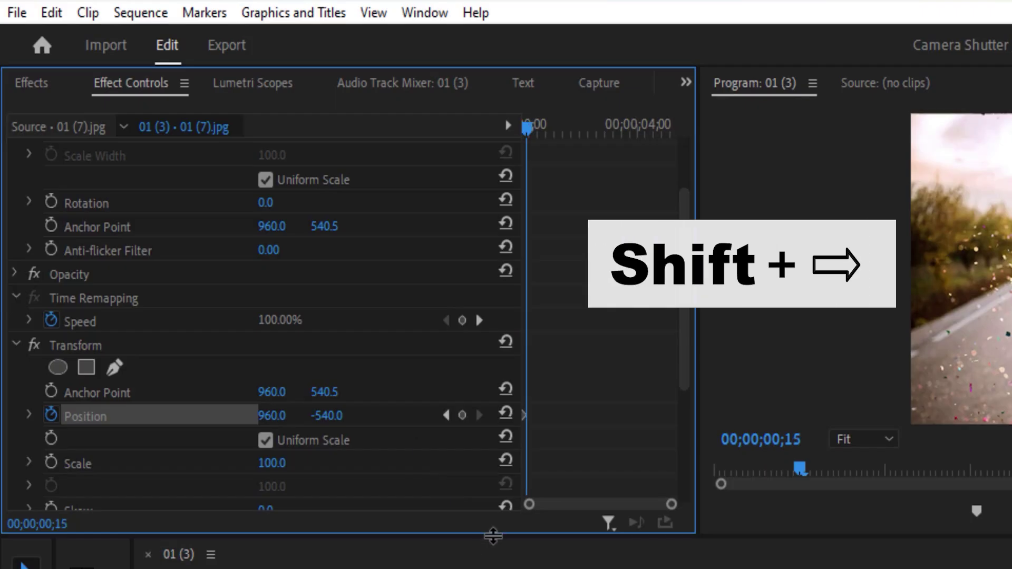
click(326, 416)
key(BackSpace)
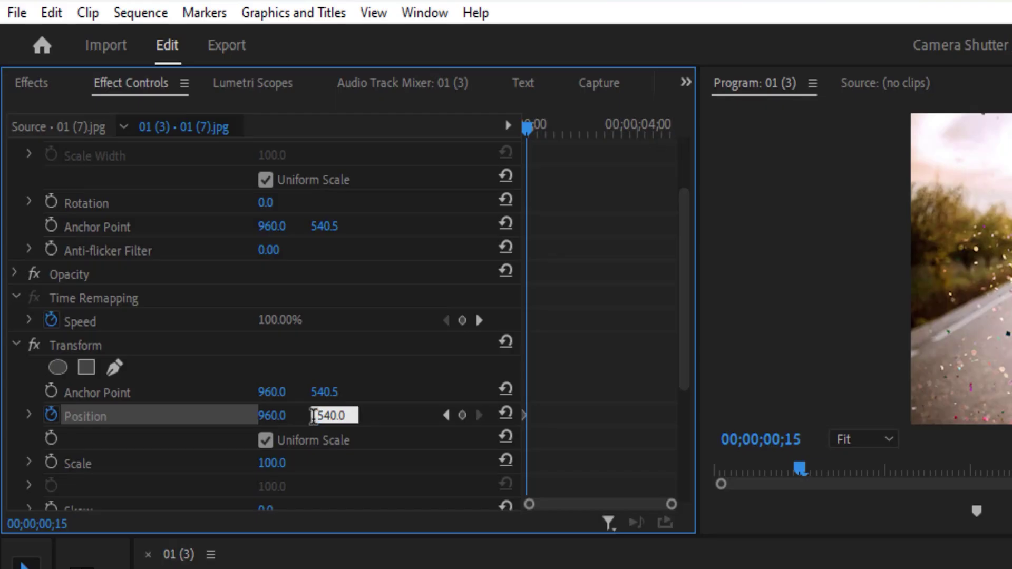
key(Return)
key(equal)
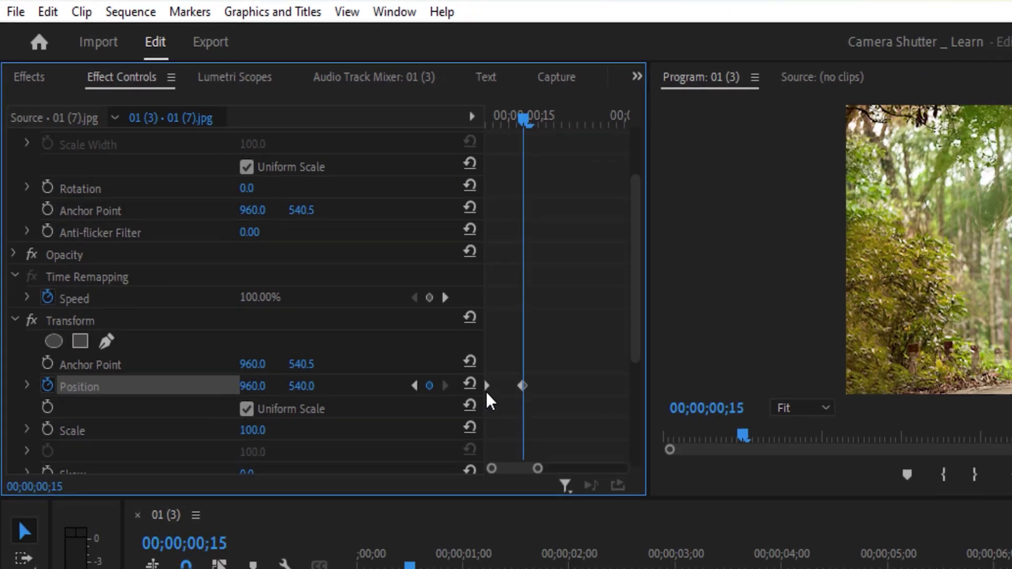
right_click(562, 415)
mouse_move(312, 304)
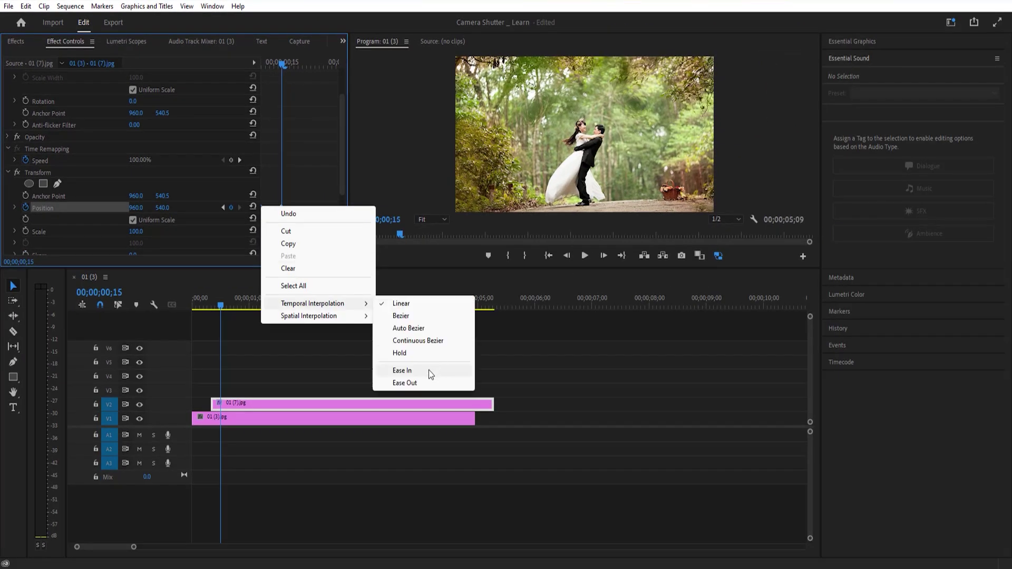
- Apply Ease Out and Ease In to the Position keyframes and sharpen the velocity curve
click(406, 382)
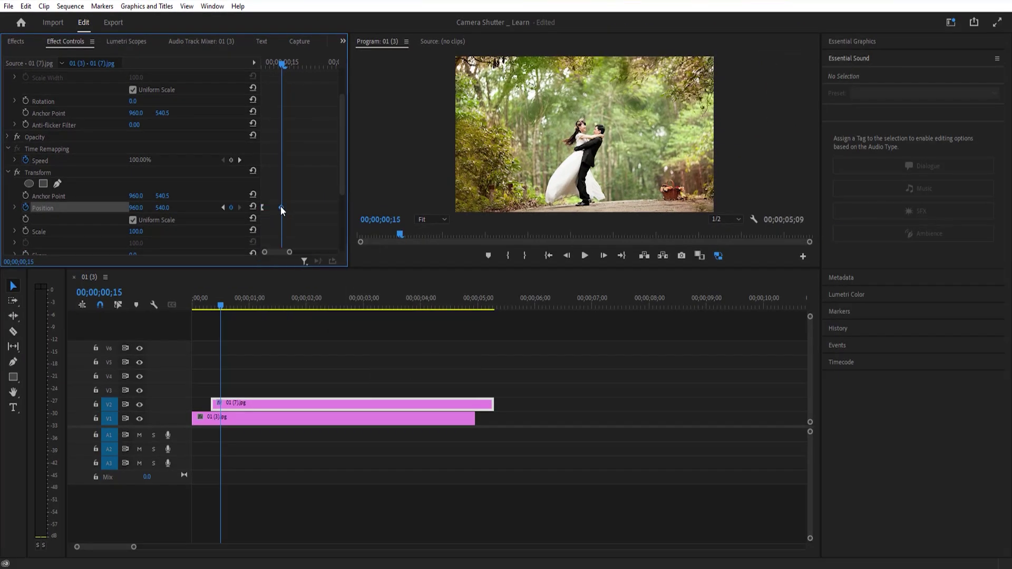
right_click(281, 209)
click(432, 371)
click(14, 207)
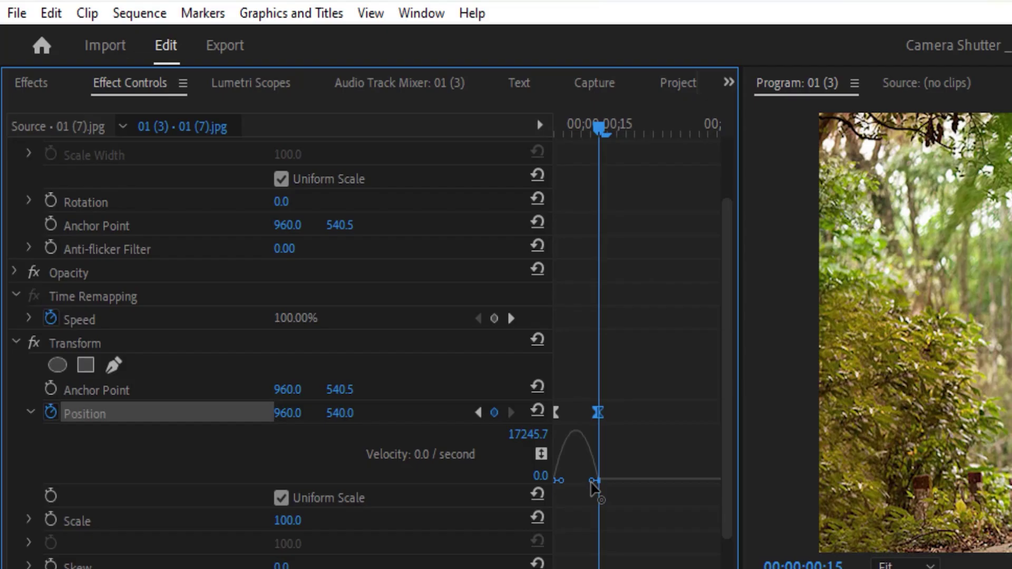
mouse_move(595, 487)
mouse_down()
mouse_move(564, 494)
mouse_move(576, 441)
mouse_up()
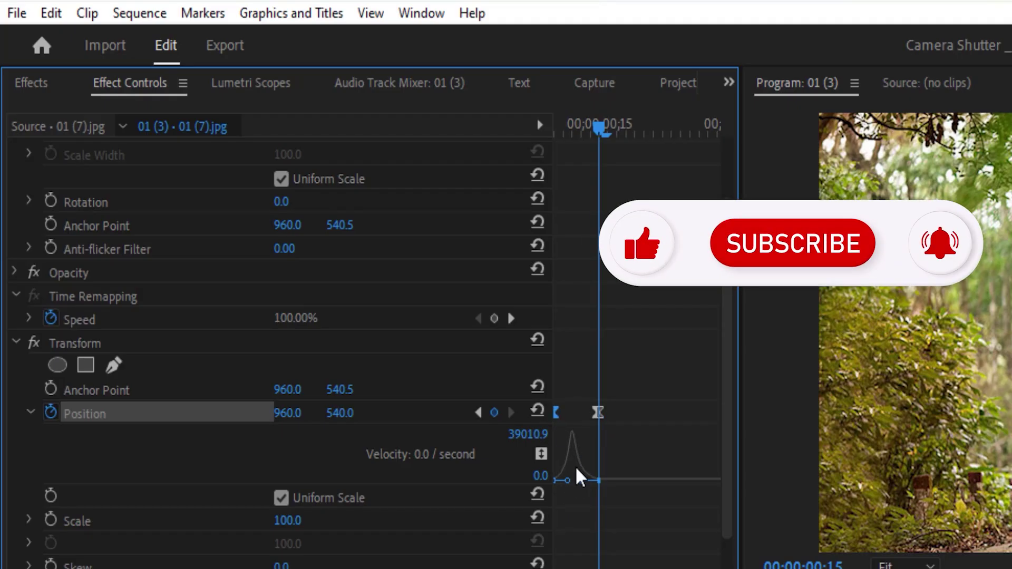
scroll(566, 487, down, 3)
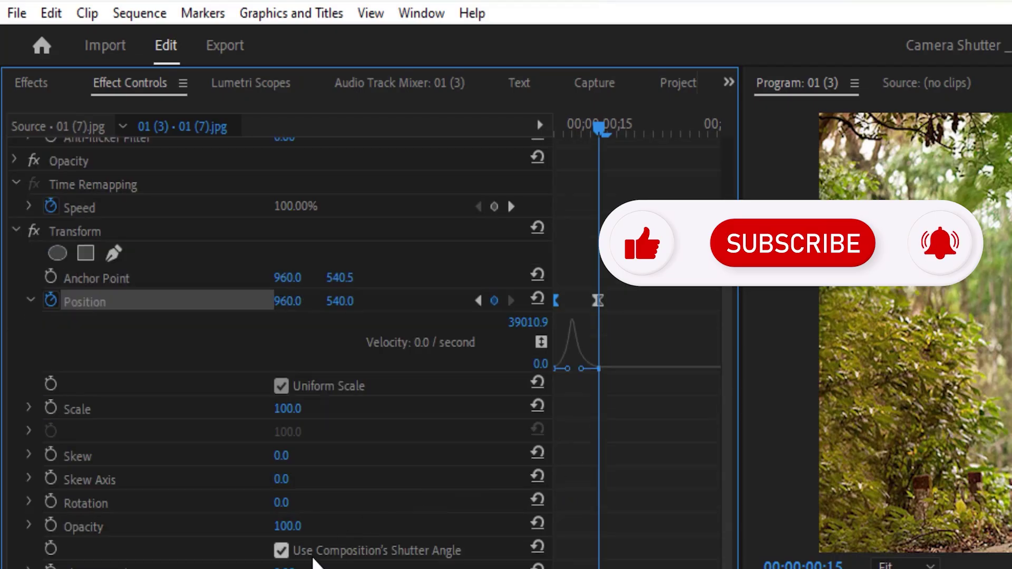
- Turn off Use Composition's Shutter Angle and set Transform's Shutter Angle to 350
click(282, 551)
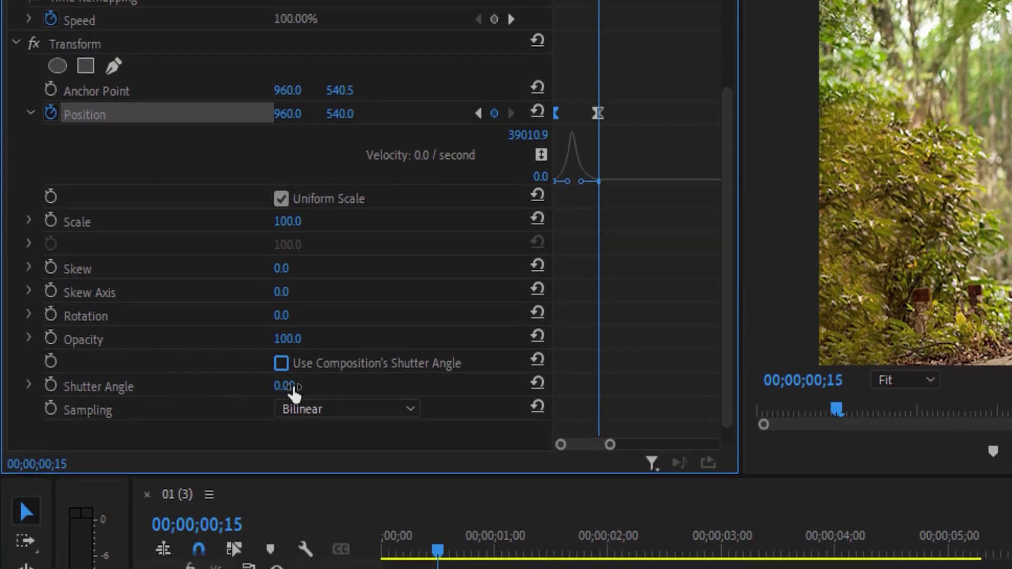
click(285, 387)
text(350)
key(Return)
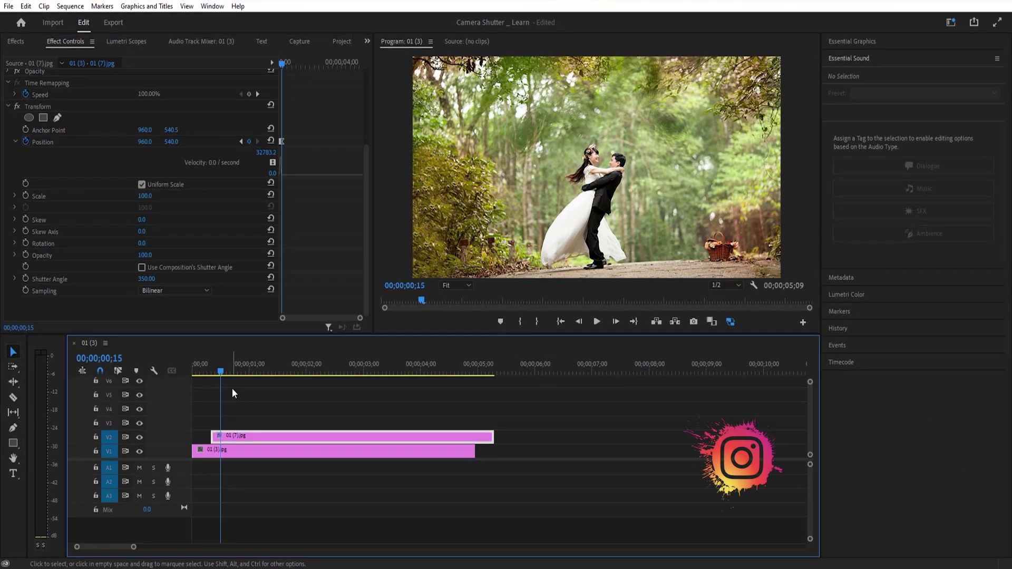
- Place photo 01 (4).jpg on V3, ten frames after 01 (7).jpg
click(232, 389)
click(212, 372)
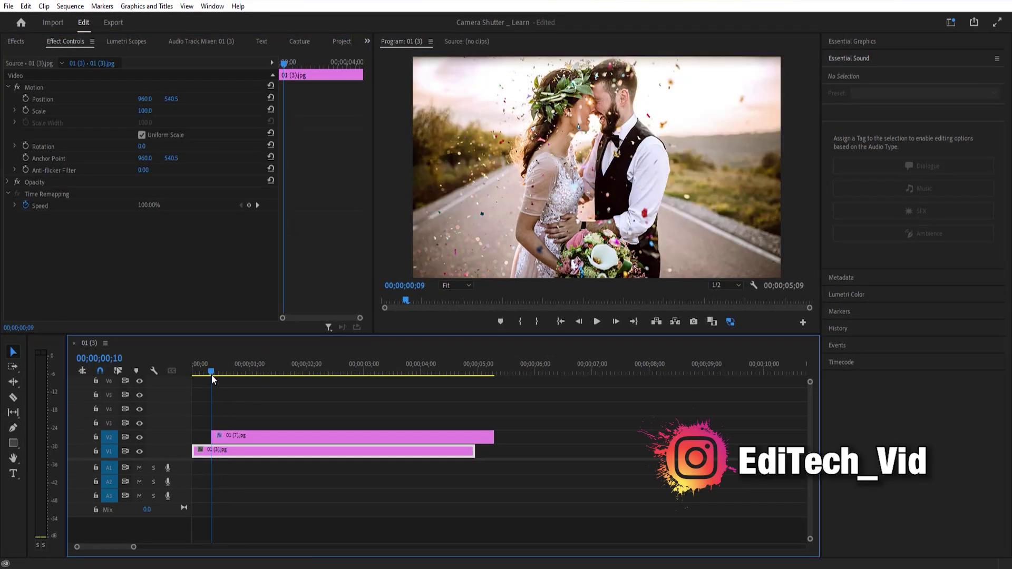
click(237, 437)
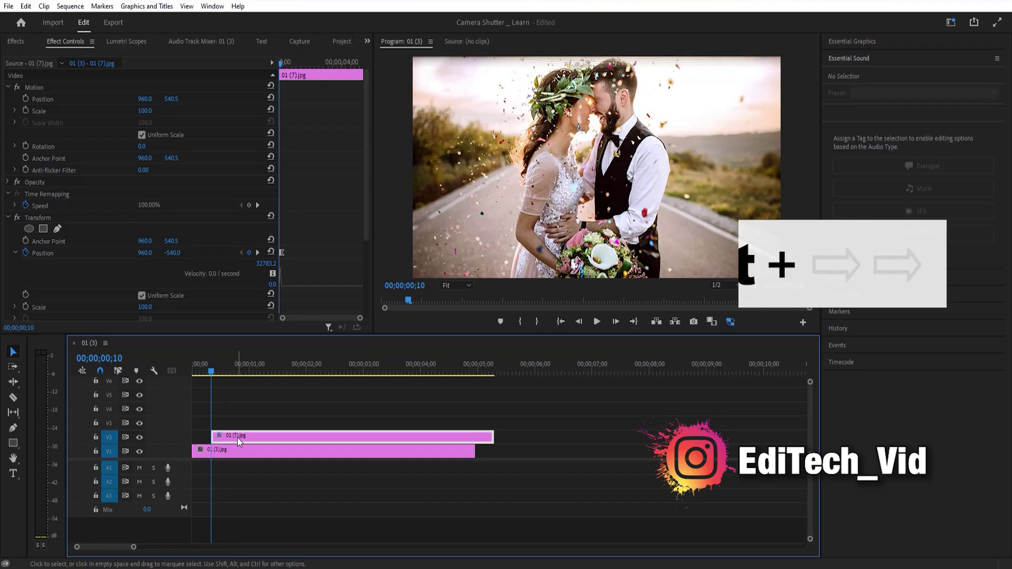
key(shift+Right)
key(shift+Right)
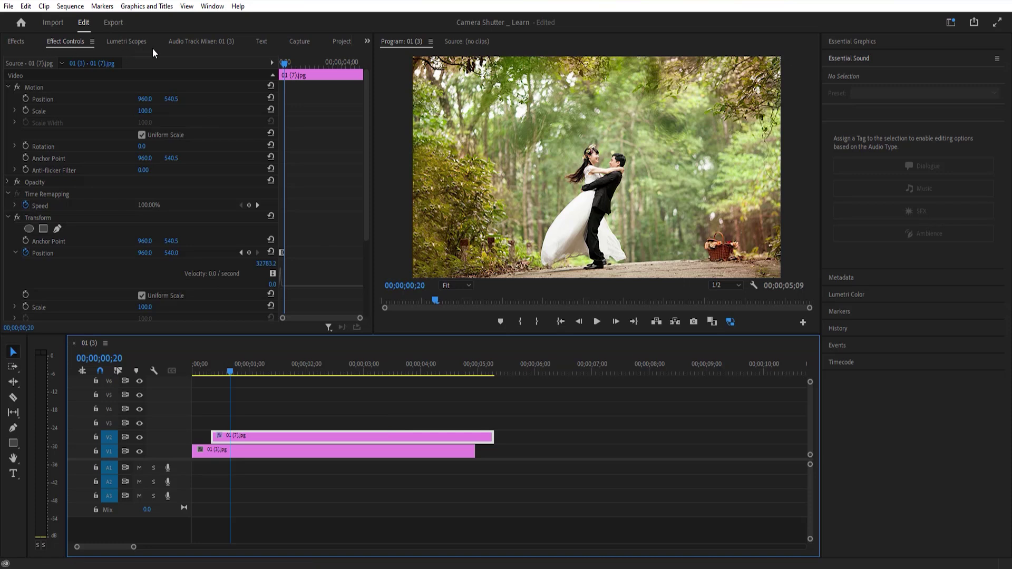
click(342, 41)
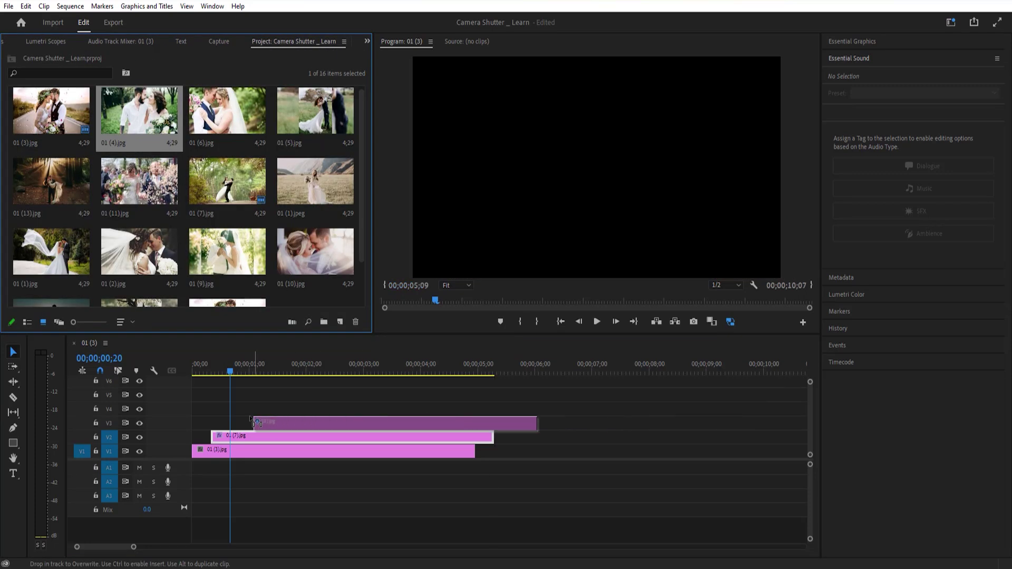
drag(533, 320, 253, 411)
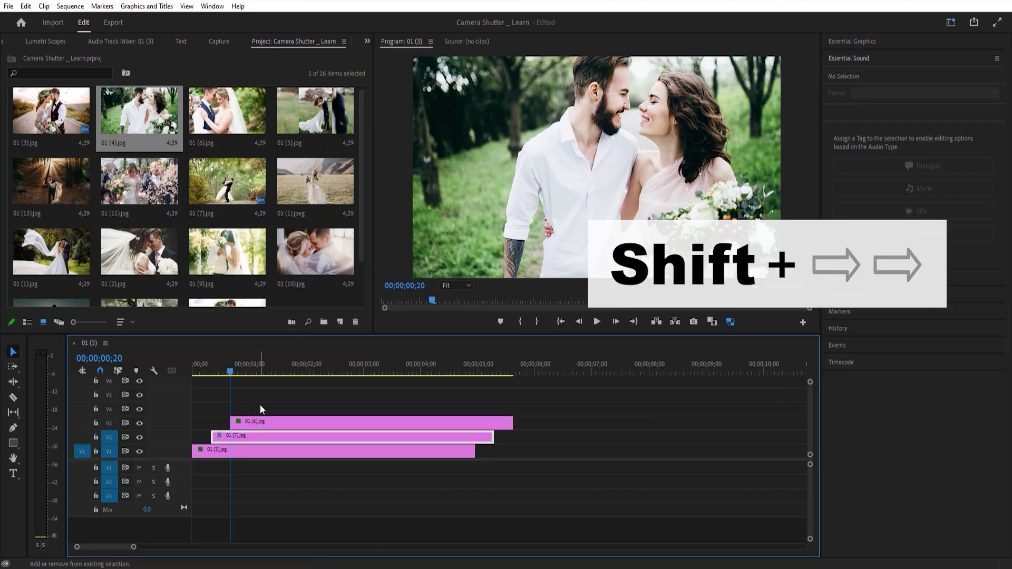
- Stack 01 (1).jpeg, 01 (1).jpg and 01 (12).jpg on V4–V6, each ten frames later
key(shift+Right)
key(shift+Right)
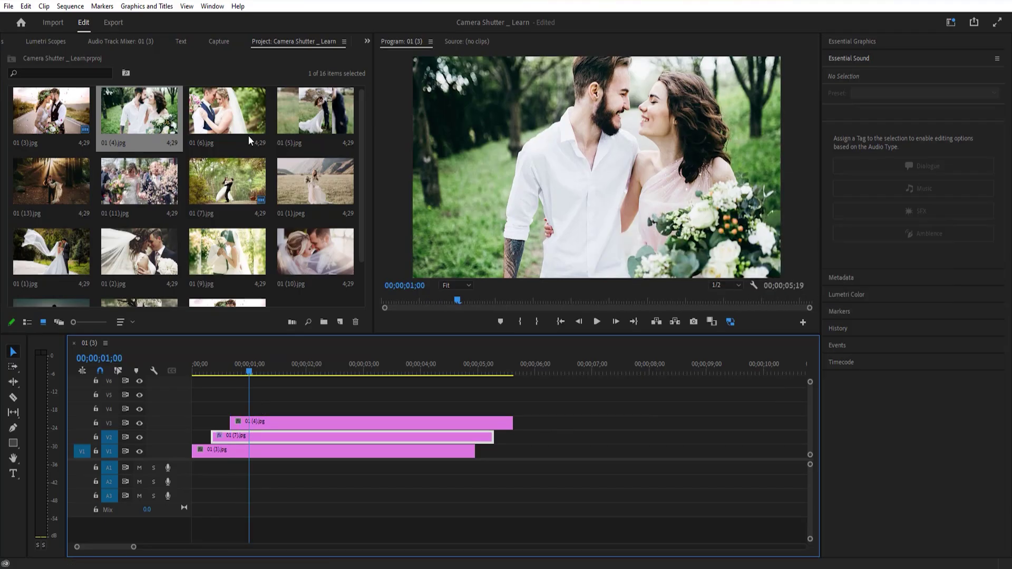
drag(320, 185, 294, 395)
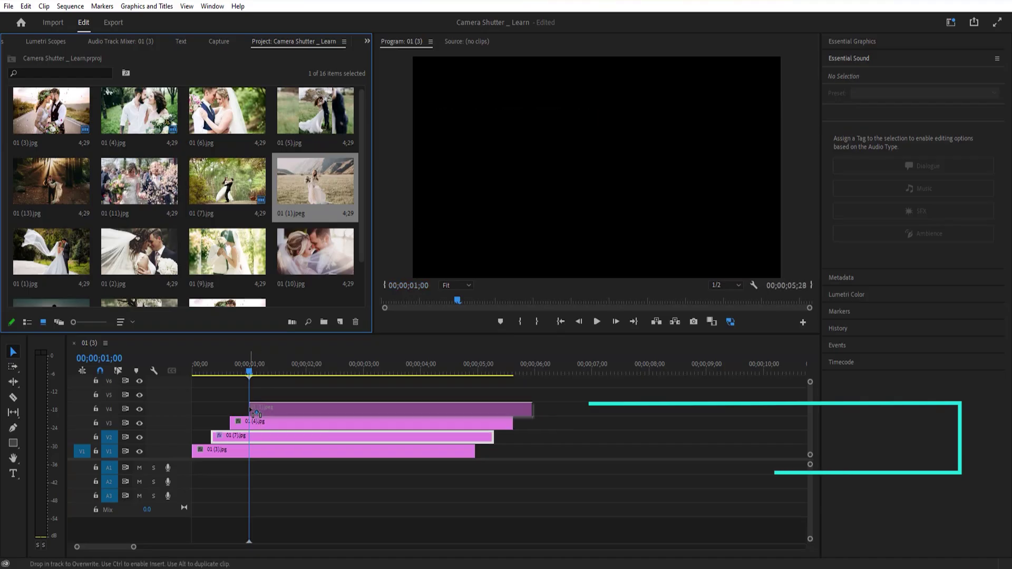
key(shift+Right)
key(shift+Right)
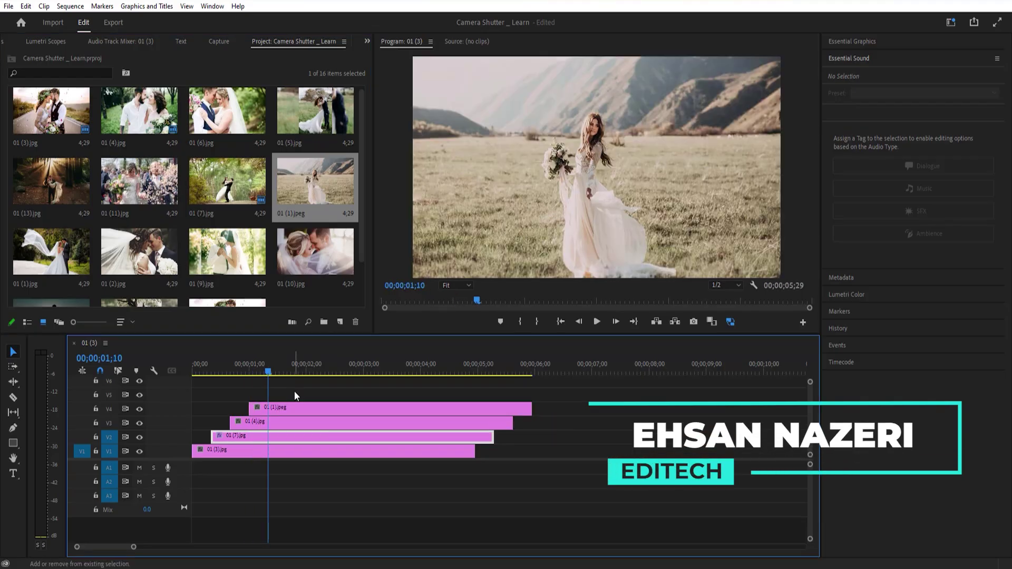
drag(76, 260, 294, 394)
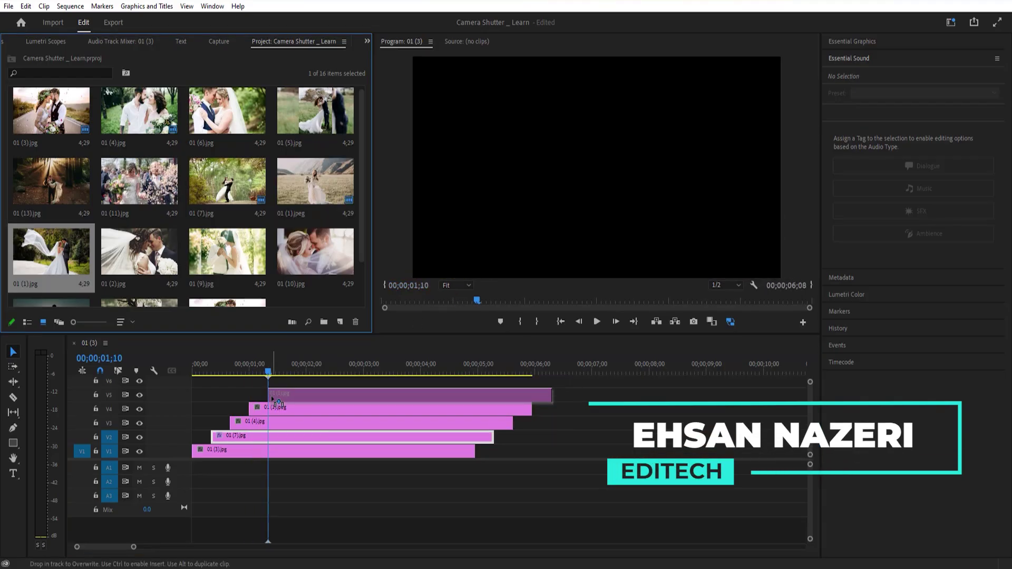
scroll(283, 235, down, 2)
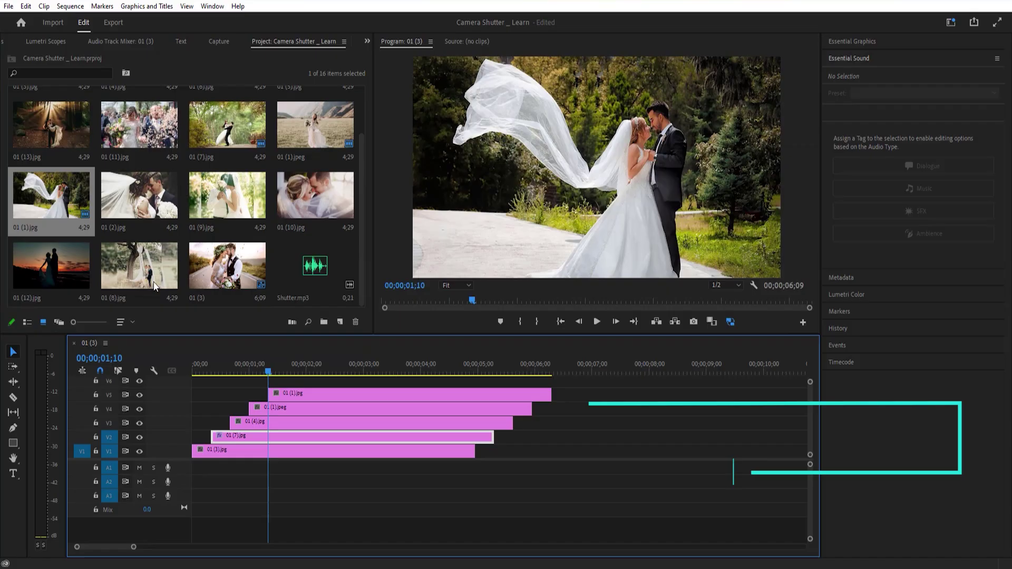
key(shift+Right)
key(shift+Right)
mouse_move(63, 273)
mouse_down()
mouse_move(307, 385)
mouse_move(296, 392)
mouse_up()
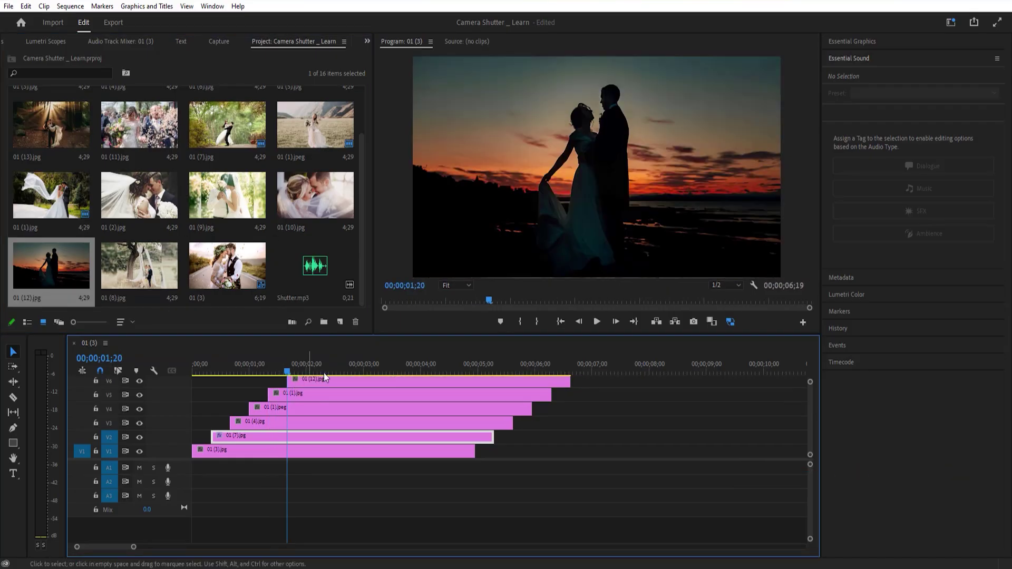
drag(370, 335, 370, 297)
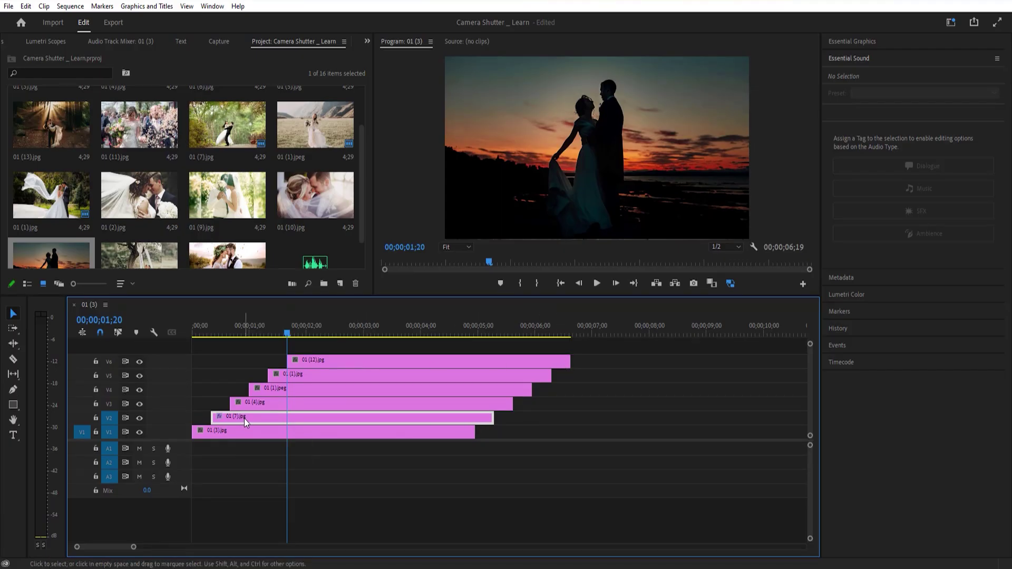
- Copy the Transform effect from 01 (7).jpg and paste it onto the four clips on V3–V6
key(ctrl+c)
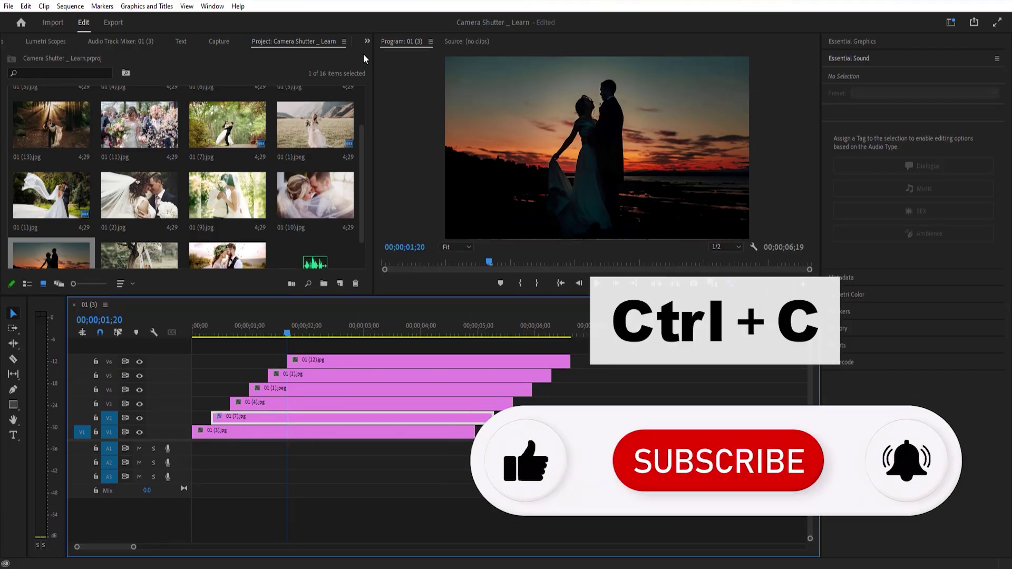
click(367, 43)
click(394, 64)
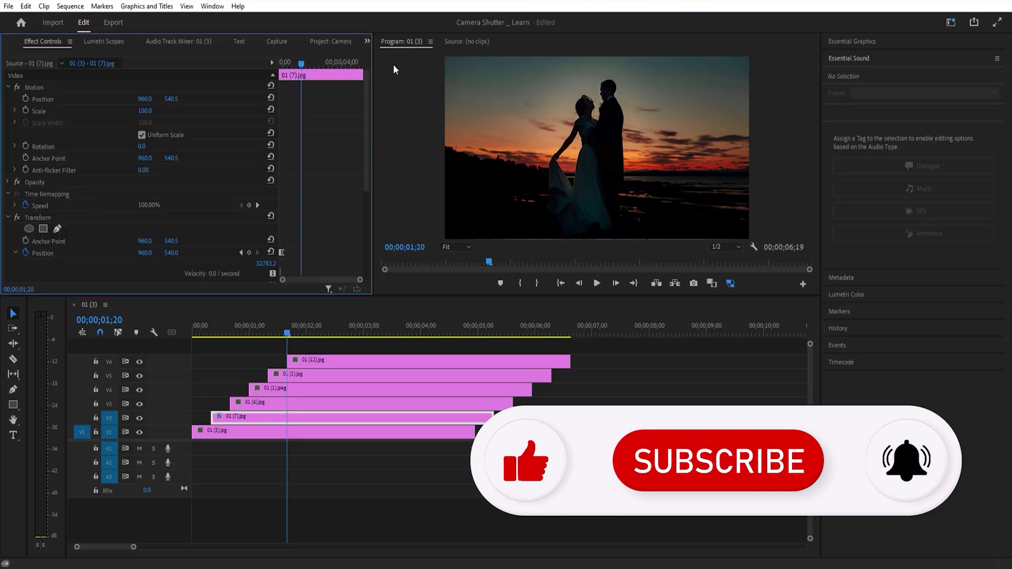
click(32, 218)
right_click(32, 219)
click(63, 288)
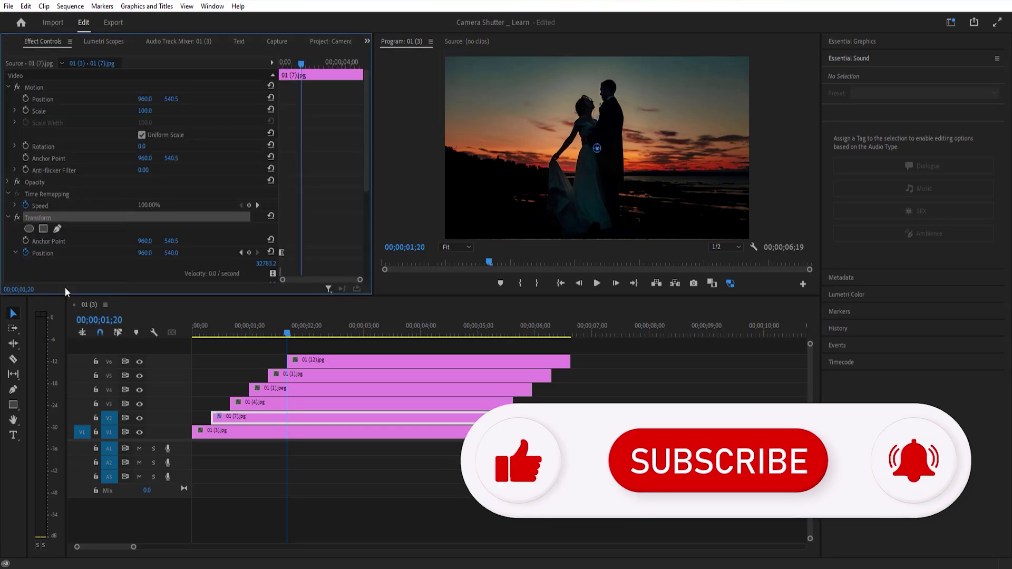
drag(610, 350, 463, 409)
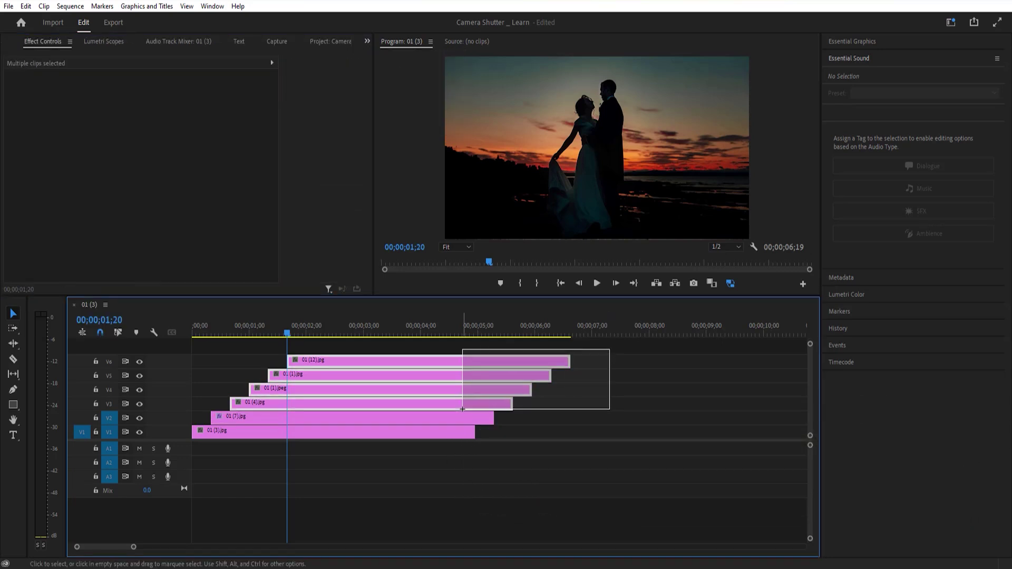
drag(462, 409, 460, 407)
key(ctrl+v)
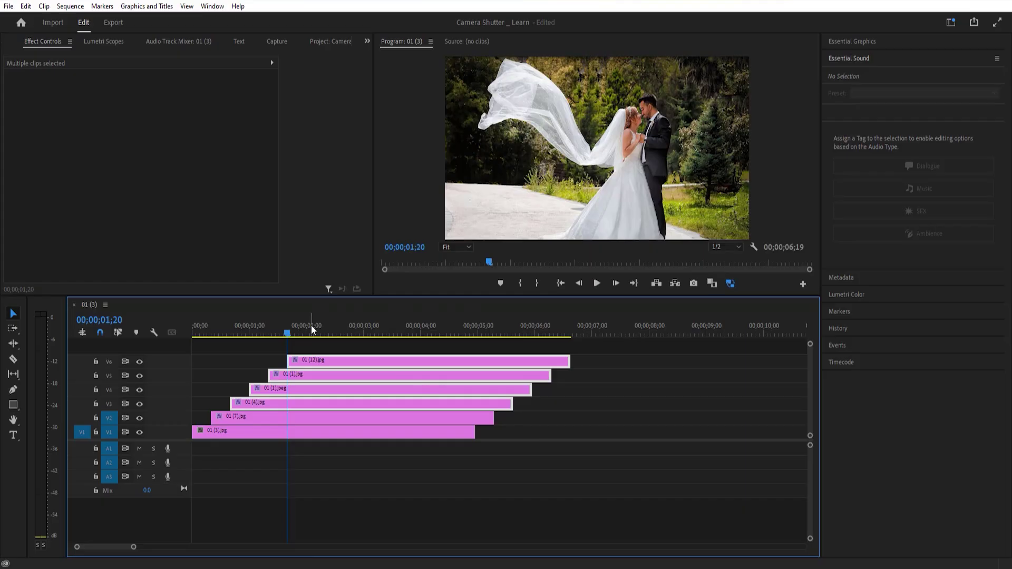
- Play back the staggered photo animation and scrub to 00;00;03;09
click(200, 329)
key(space)
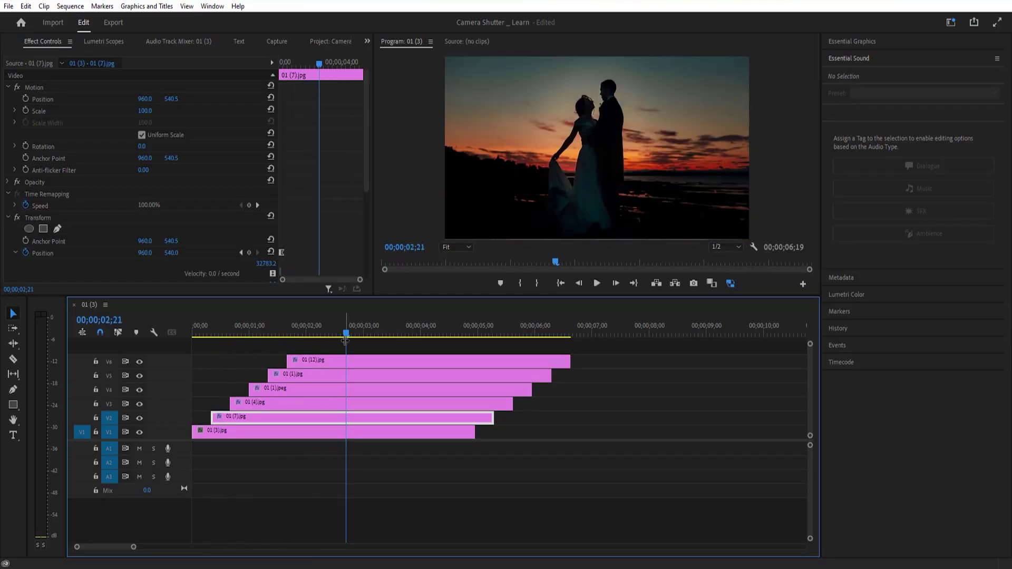
drag(346, 332, 380, 332)
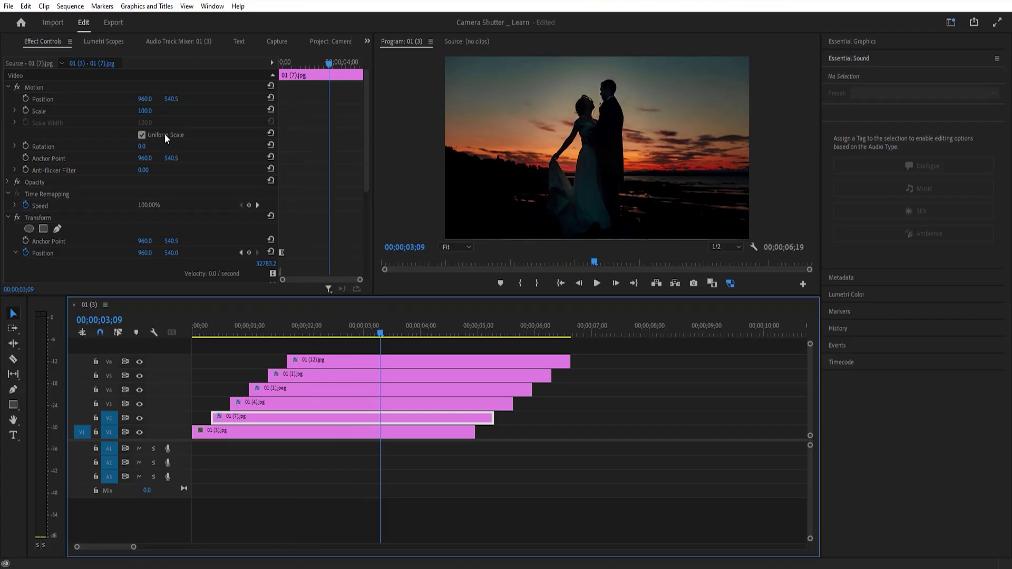
click(337, 40)
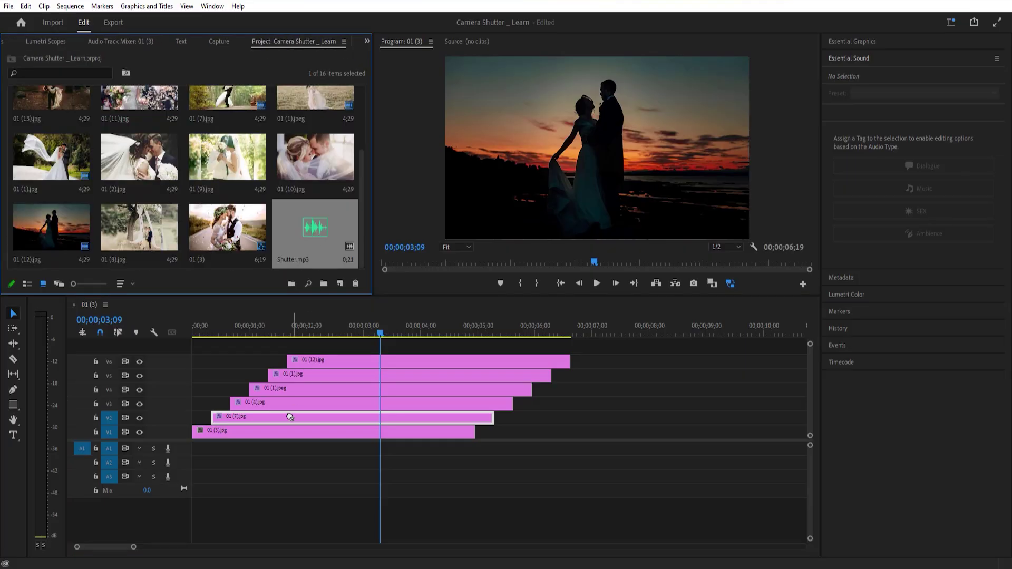
- Place Shutter.mp3 on A1 and trim it to the playhead at frame 20
mouse_move(290, 417)
mouse_down()
mouse_move(222, 452)
mouse_move(227, 445)
mouse_up()
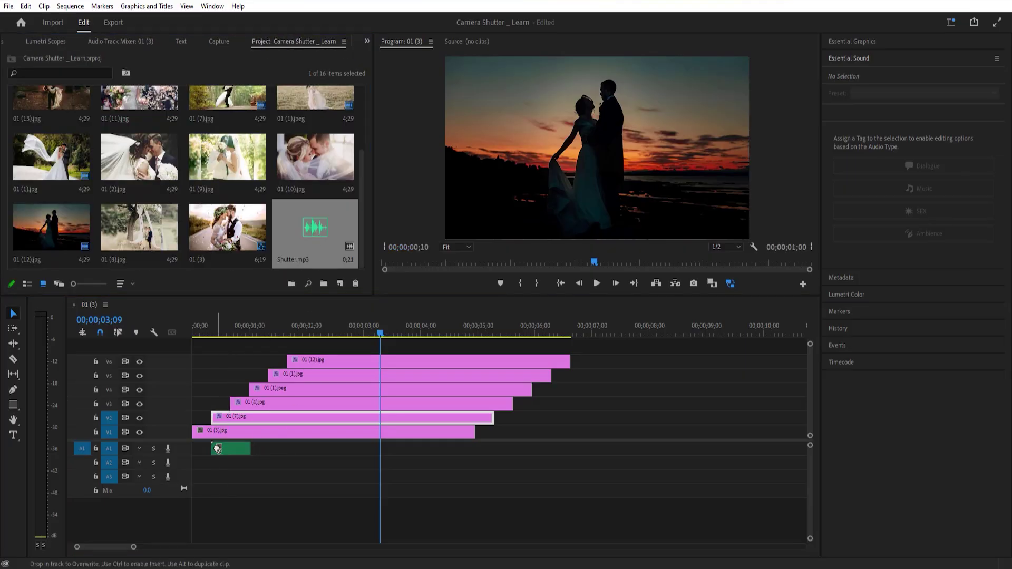
key(Up)
key(Up)
key(Up)
key(=)
key(=)
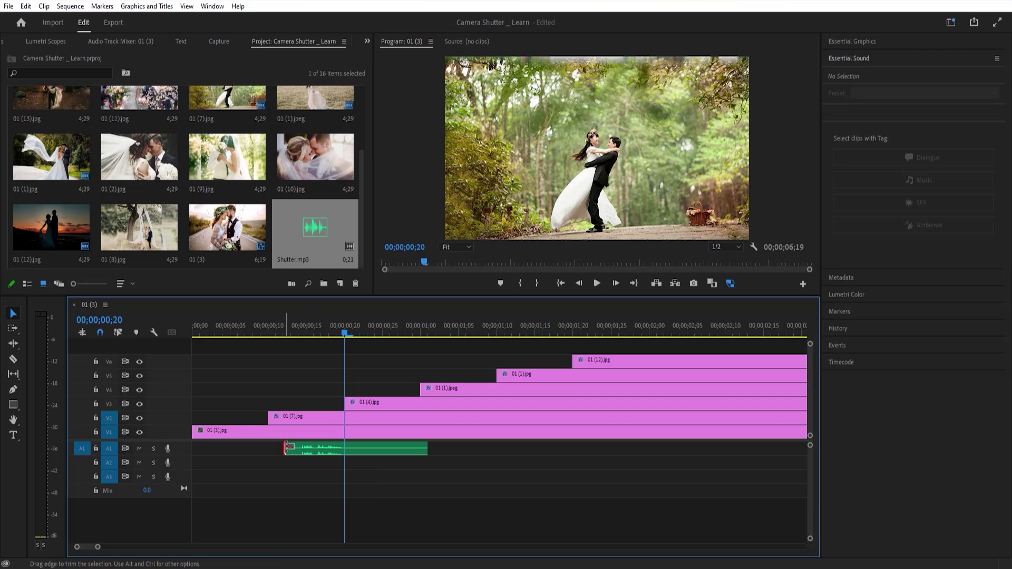
drag(288, 449, 342, 448)
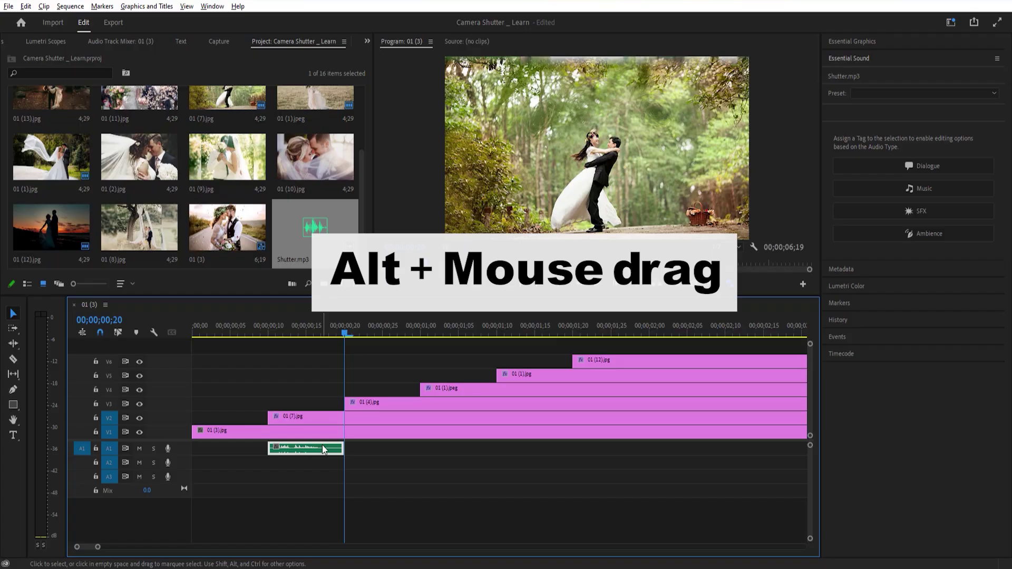
- Alt-drag back-to-back copies of the trimmed shutter clip along A1
drag(322, 449, 403, 449)
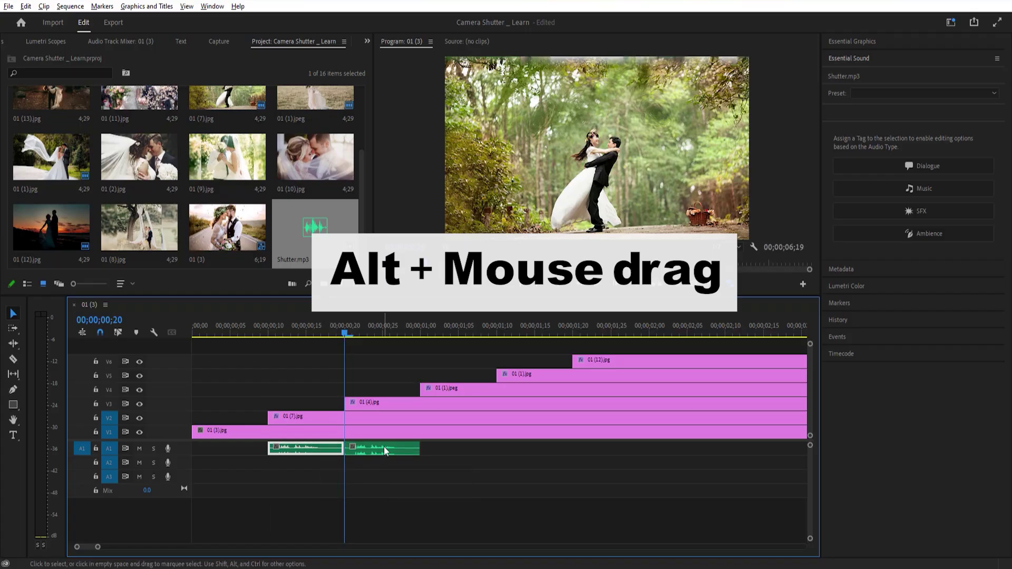
alt+drag(385, 451, 458, 447)
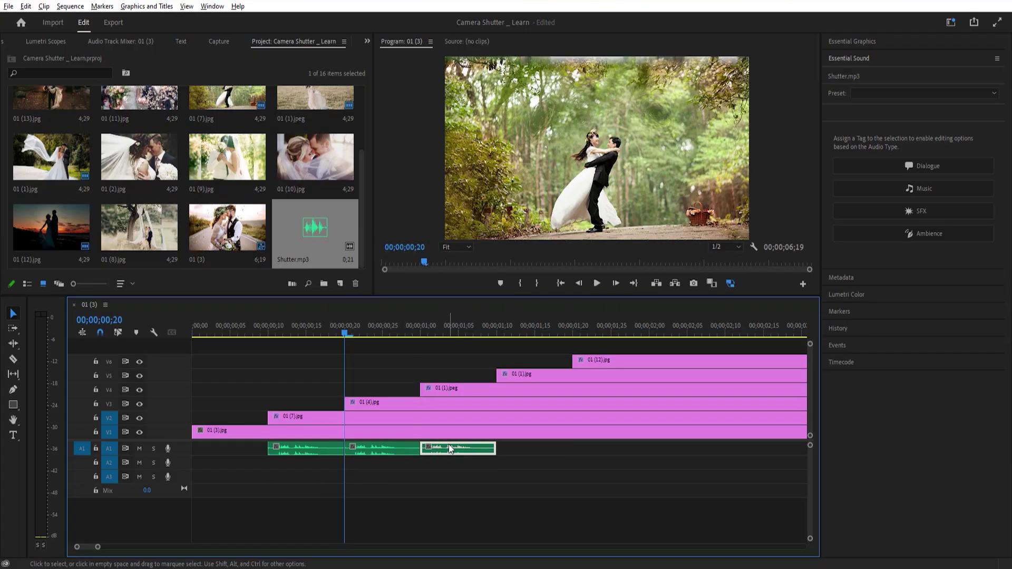
mouse_move(449, 449)
mouse_down()
mouse_move(513, 444)
mouse_move(594, 459)
mouse_up()
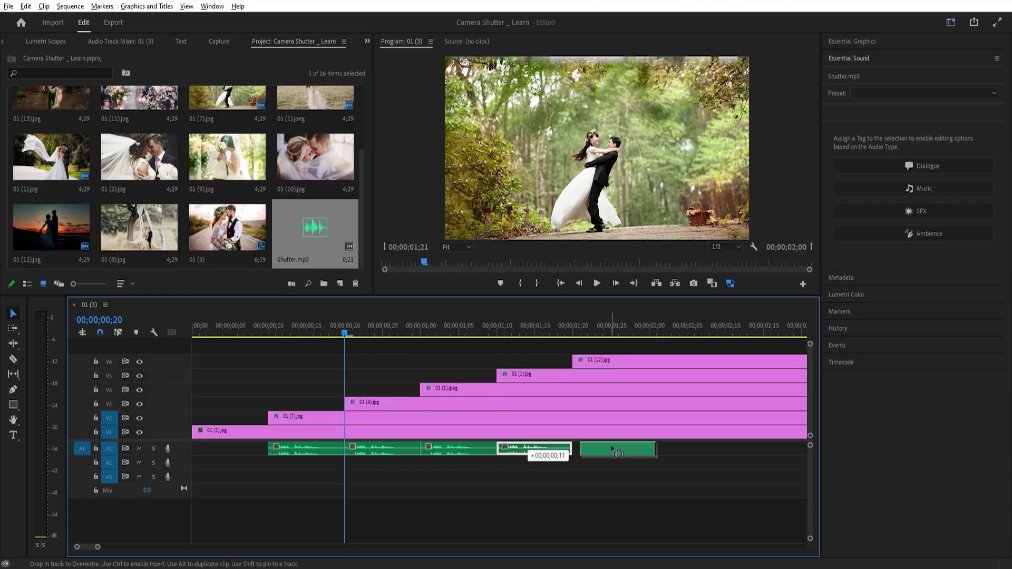